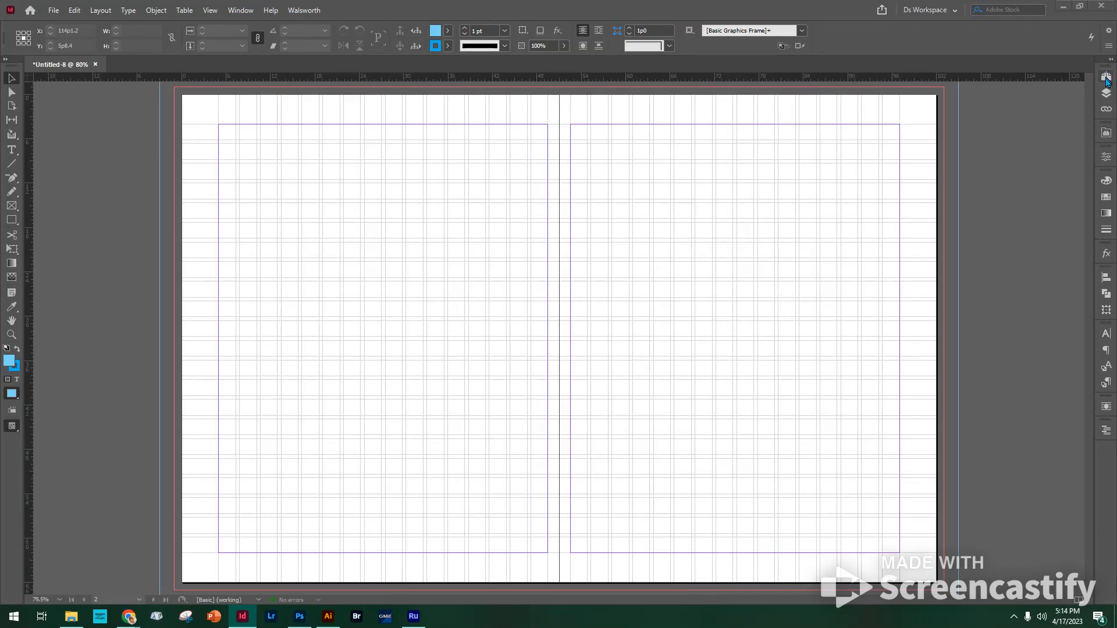
- Close the floating Walsworth Control Center and show the document's page overview
left_click(1106, 77)
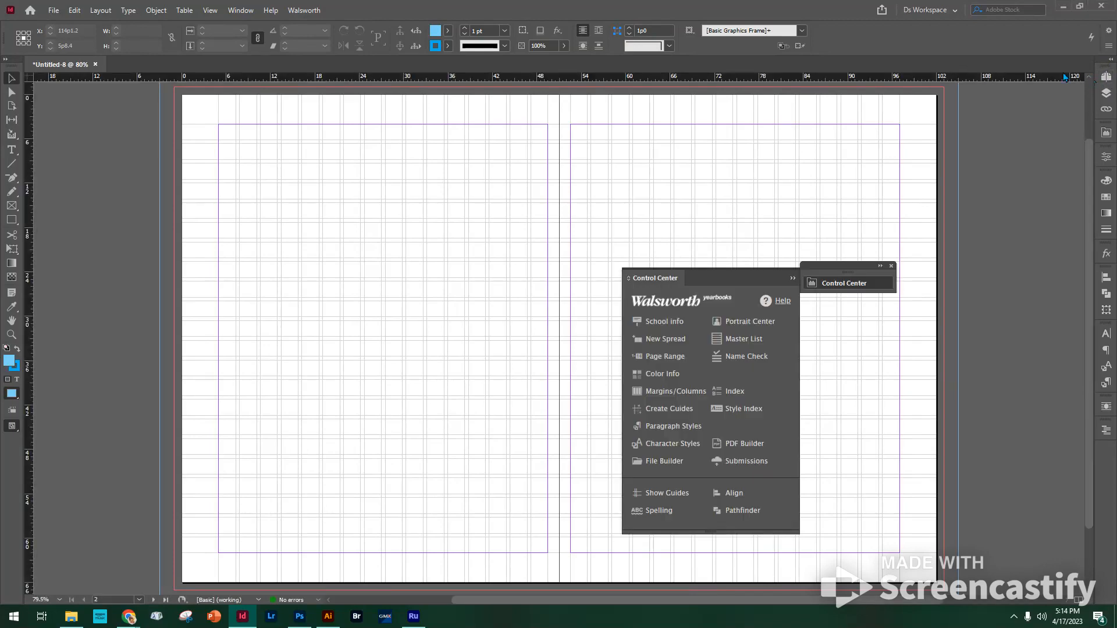
left_click(891, 267)
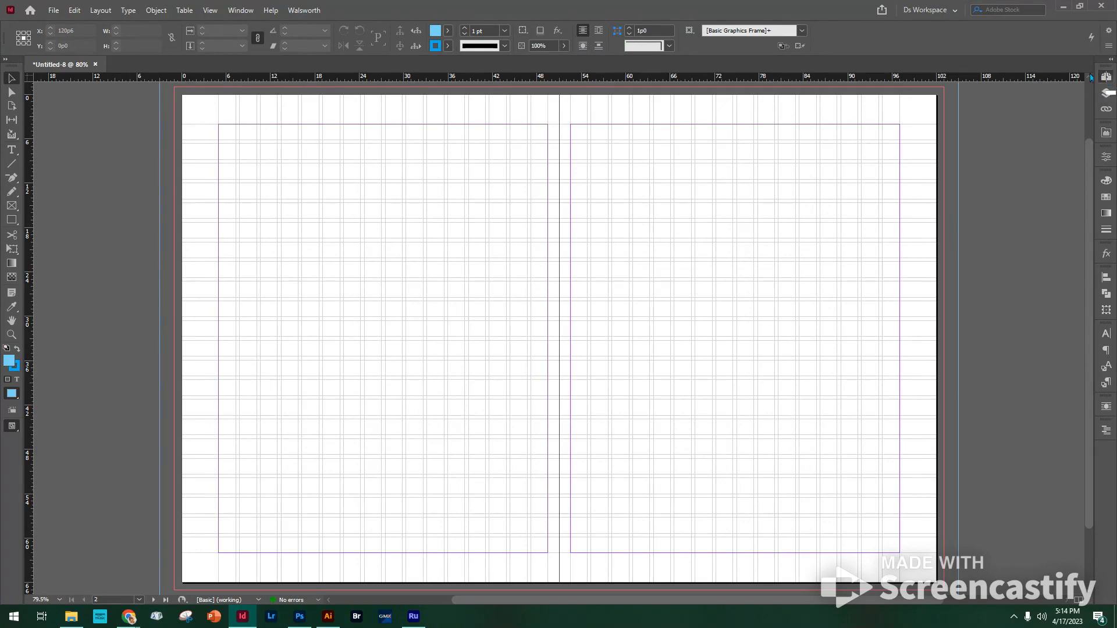
left_click(1106, 78)
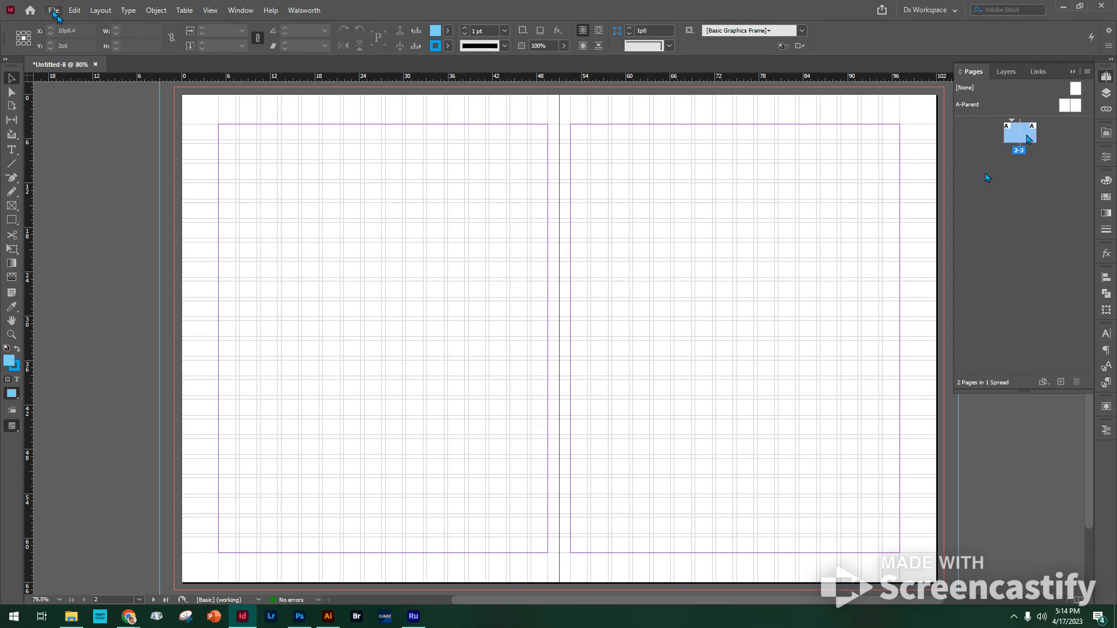
- Disable facing pages in the document setup, apply it, and undo the change
left_click(53, 10)
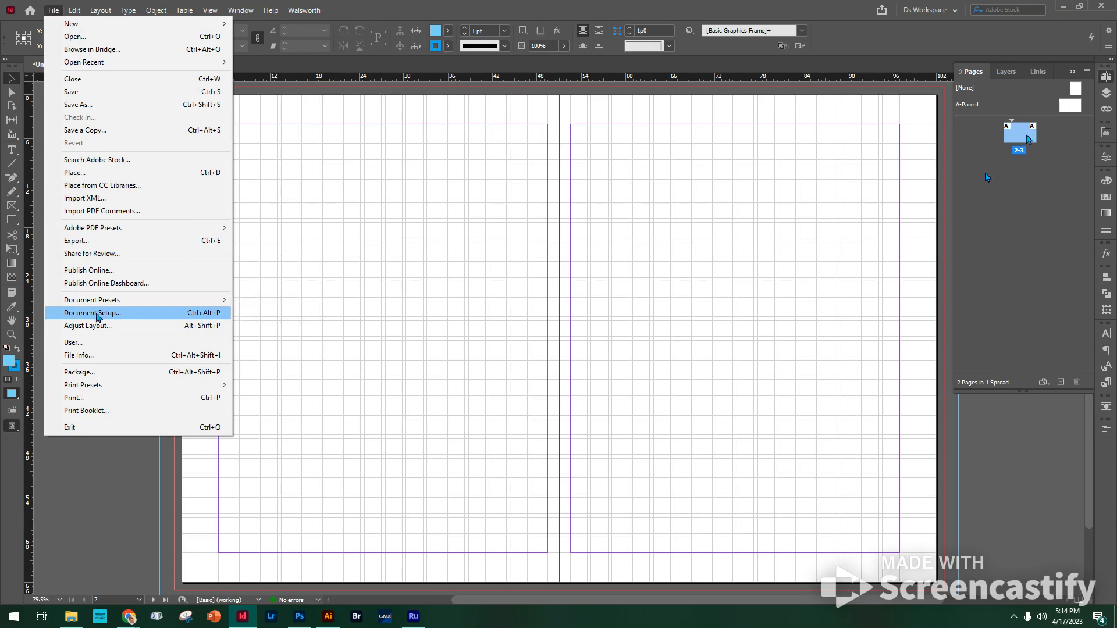
left_click(96, 313)
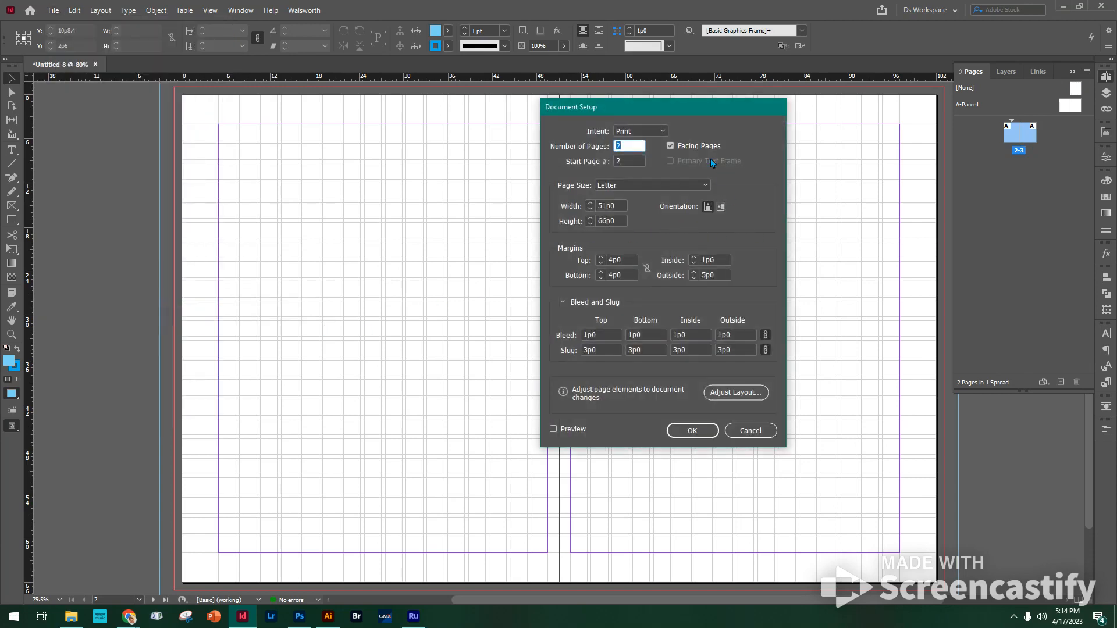
left_click(670, 146)
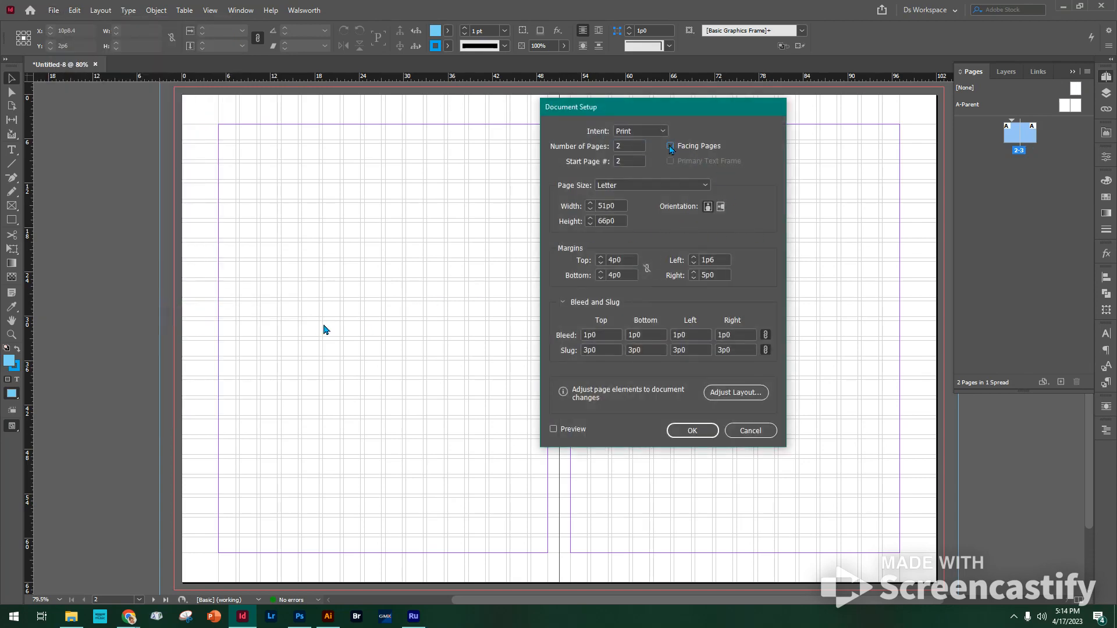
left_click(693, 431)
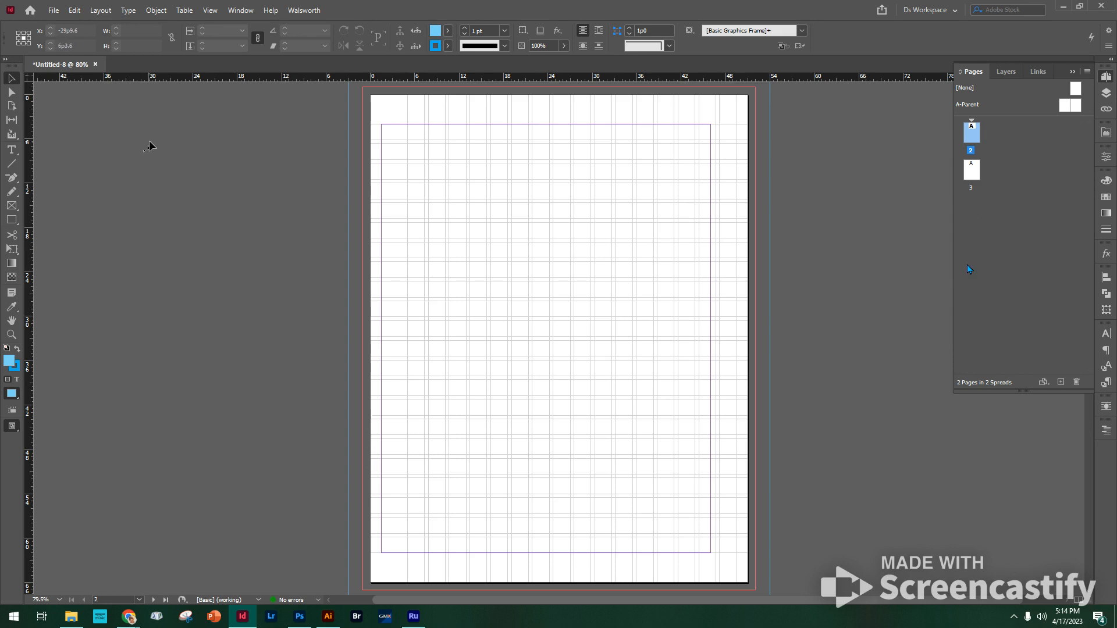
key("ctrl+z")
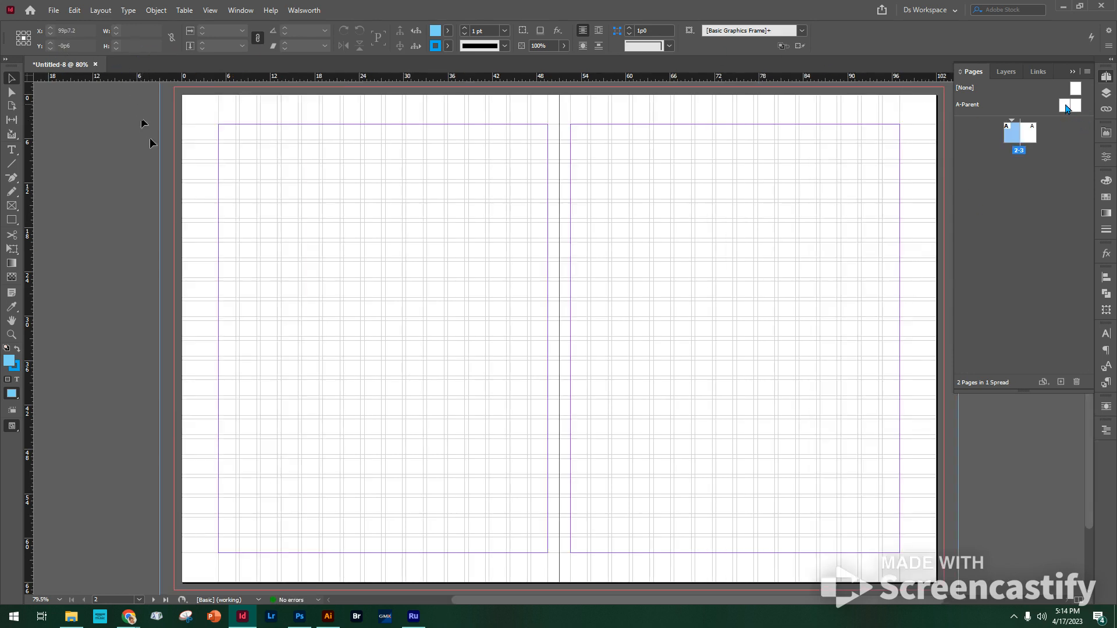
- Add a page based on A-Parent below spread 2-3, return to that spread, and delete the added page 4
left_click_drag(1068, 109, 1020, 207)
left_click_drag(1031, 139, 1024, 172)
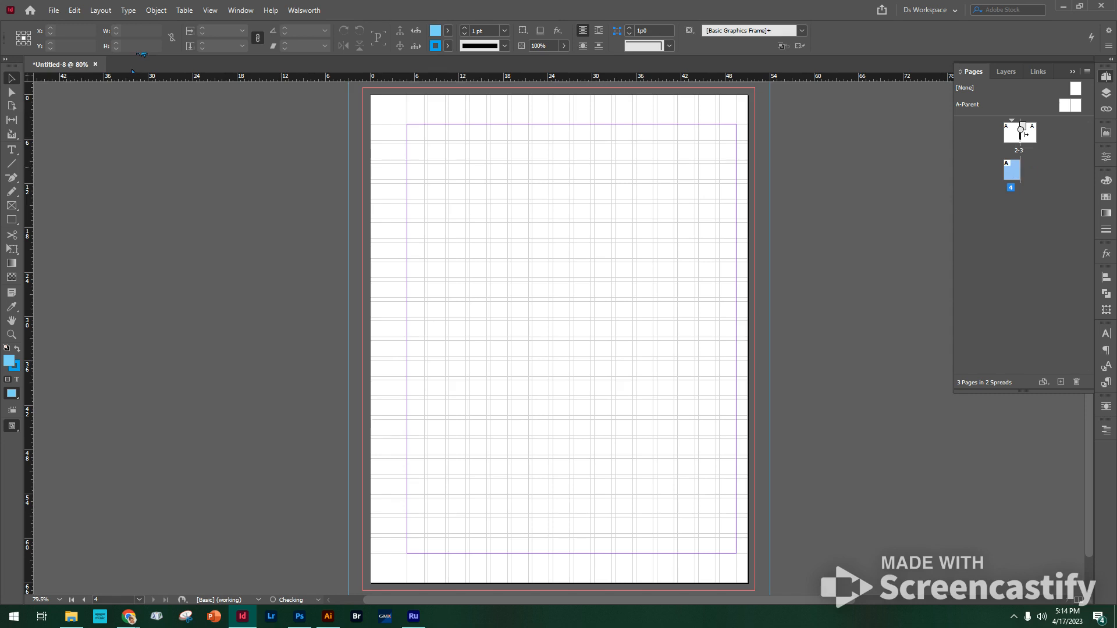
double_click(1022, 133)
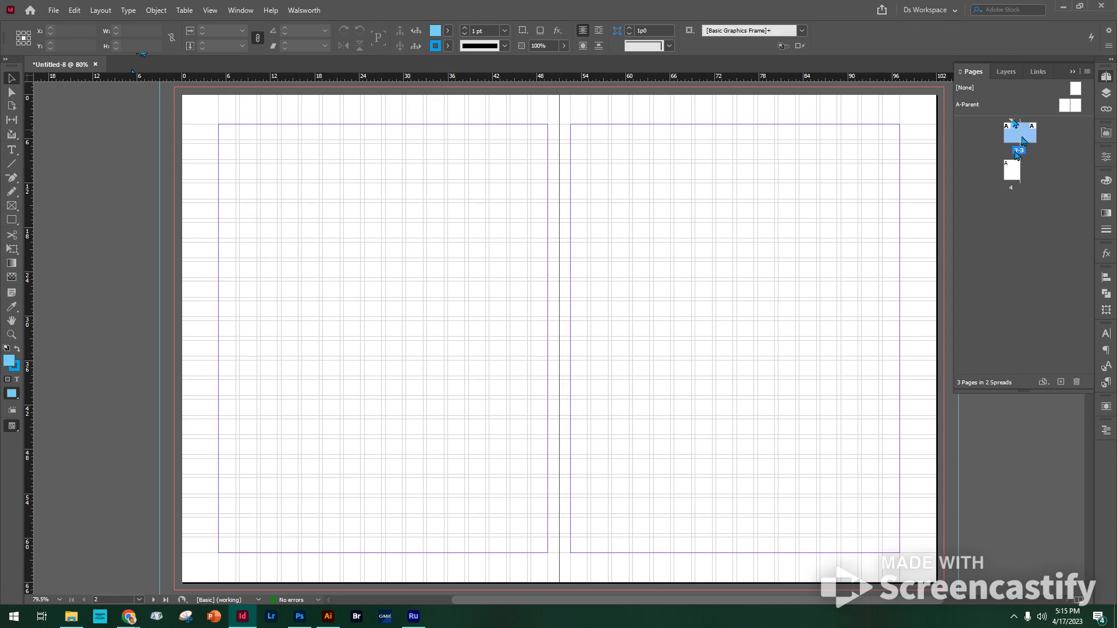
left_click(1014, 175)
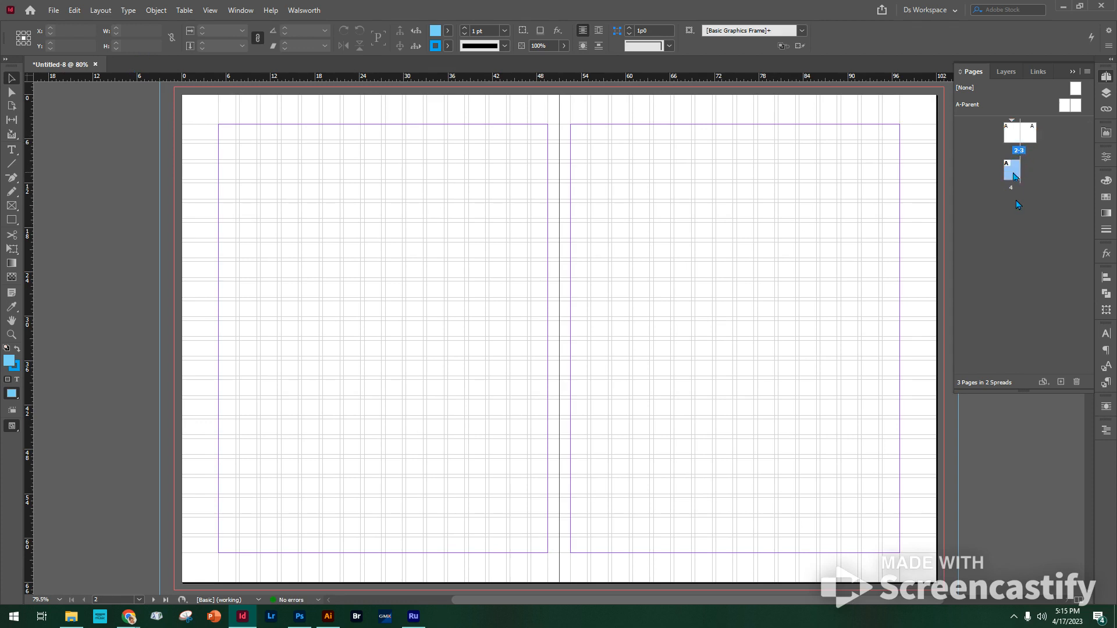
left_click(1076, 381)
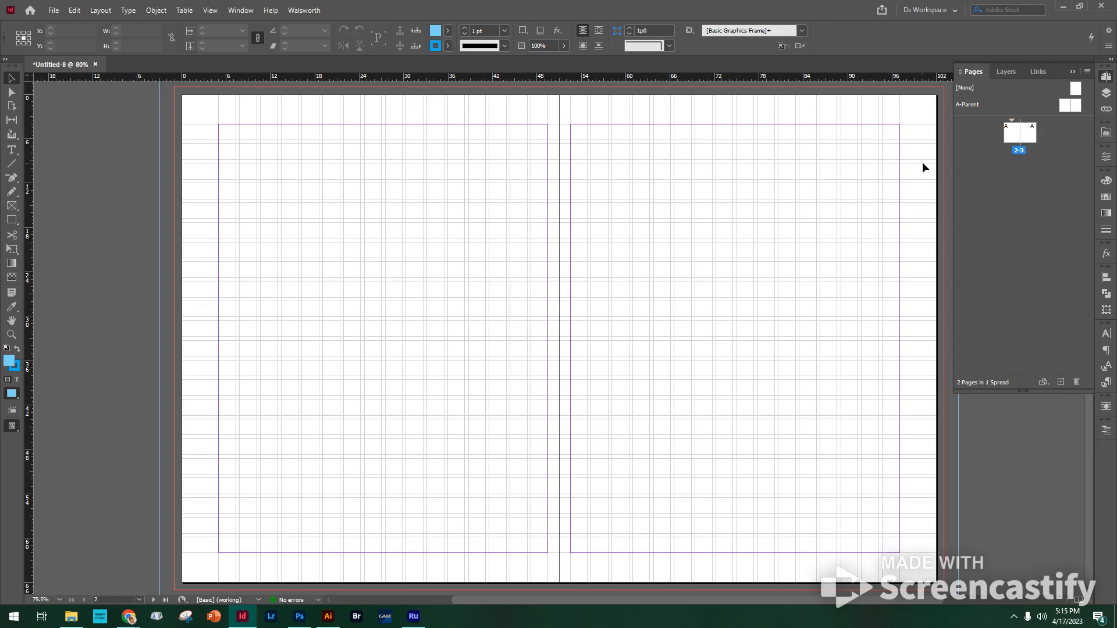
- Place a horizontal ruler guide across the spread and position it at Y 19p8.4
left_click_drag(198, 117, 931, 568)
left_click_drag(461, 82, 127, 240)
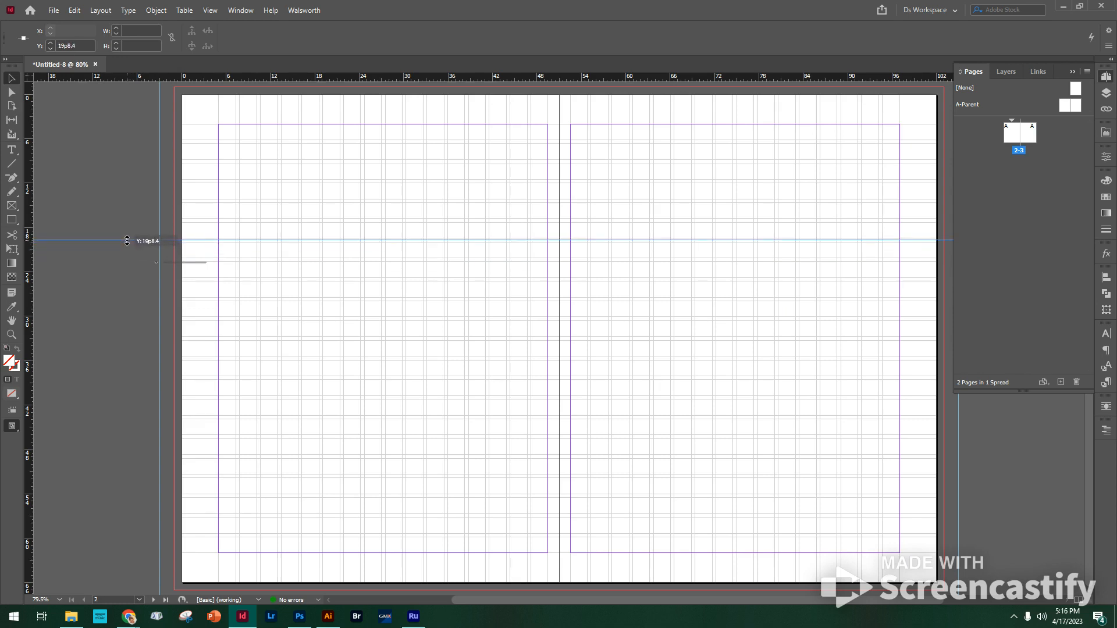
mouse_move(127, 241)
left_mouse_down()
mouse_move(121, 295)
mouse_move(121, 202)
mouse_move(111, 282)
mouse_move(99, 222)
mouse_move(135, 221)
left_mouse_up()
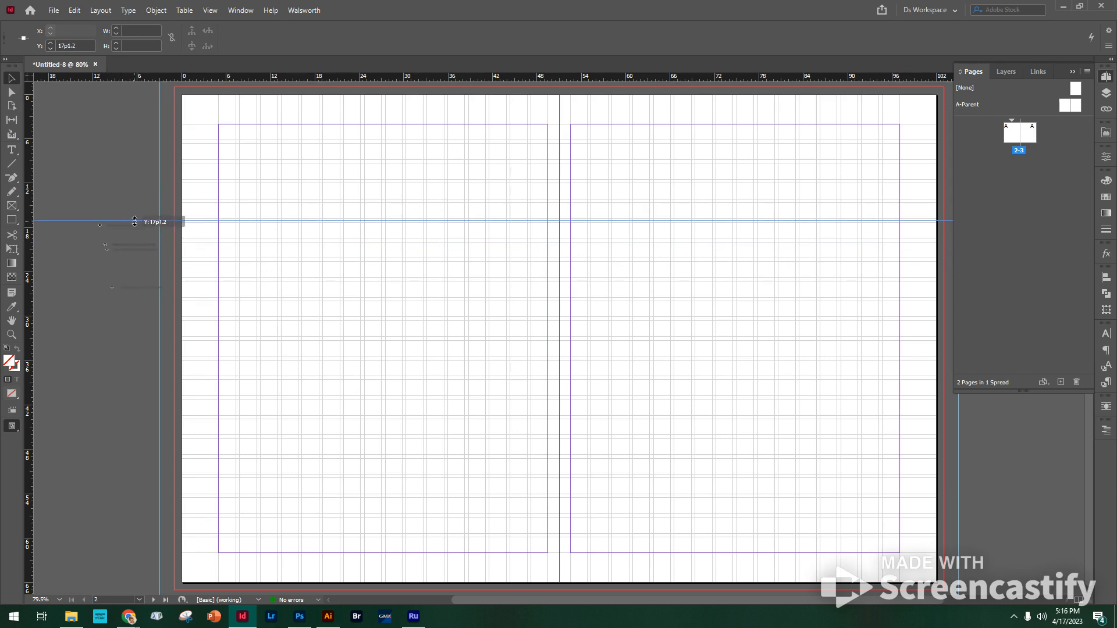
left_click_drag(135, 221, 110, 240)
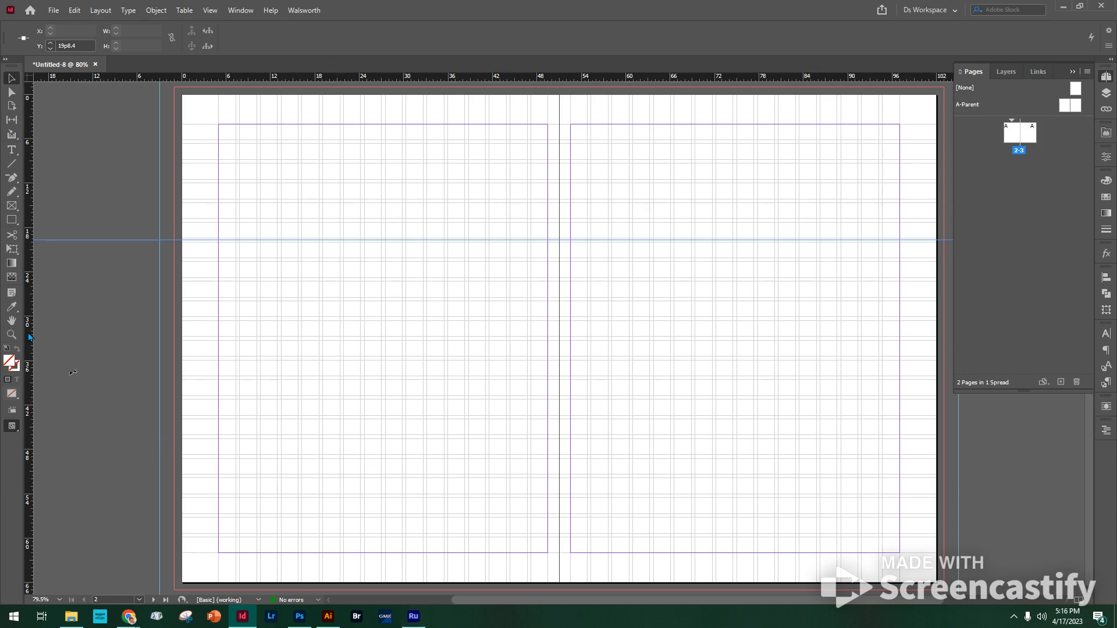
- Place a vertical ruler guide on the left page and move it to X 30p0
left_click_drag(31, 336, 320, 402)
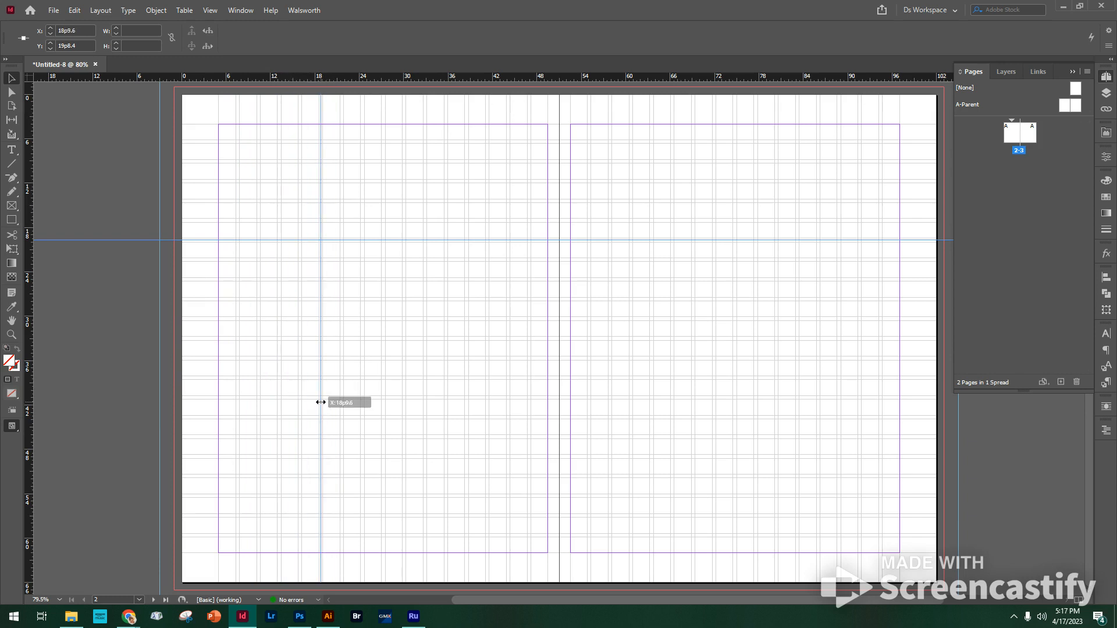
left_click_drag(321, 402, 405, 415)
left_click_drag(404, 415, 403, 414)
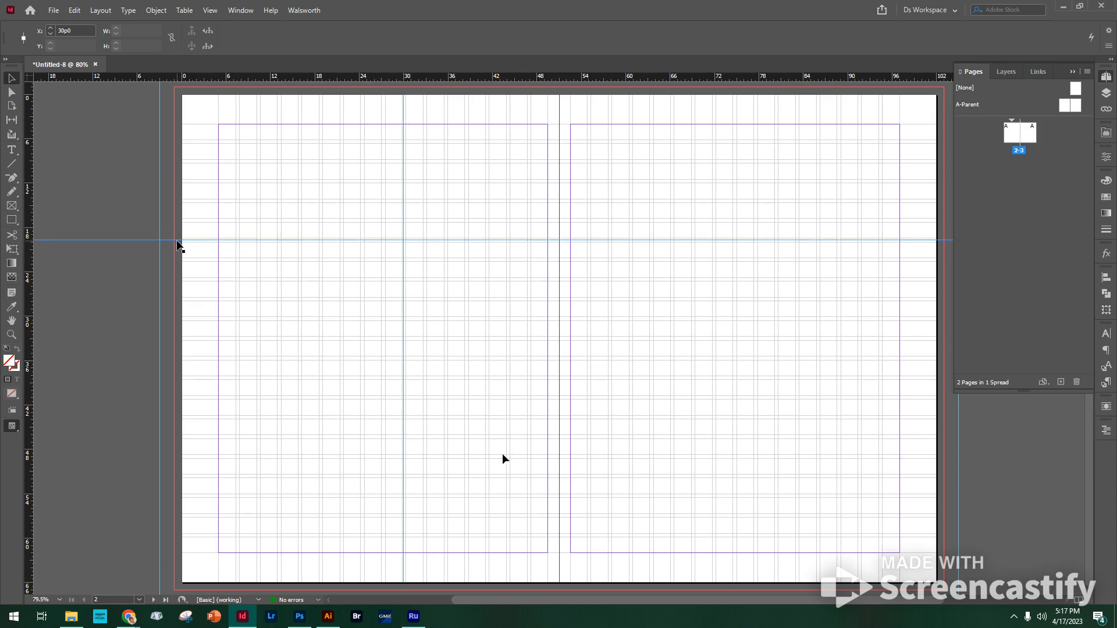
- Lock the guides so the horizontal ruler guide cannot be moved
left_click_drag(179, 241, 178, 241)
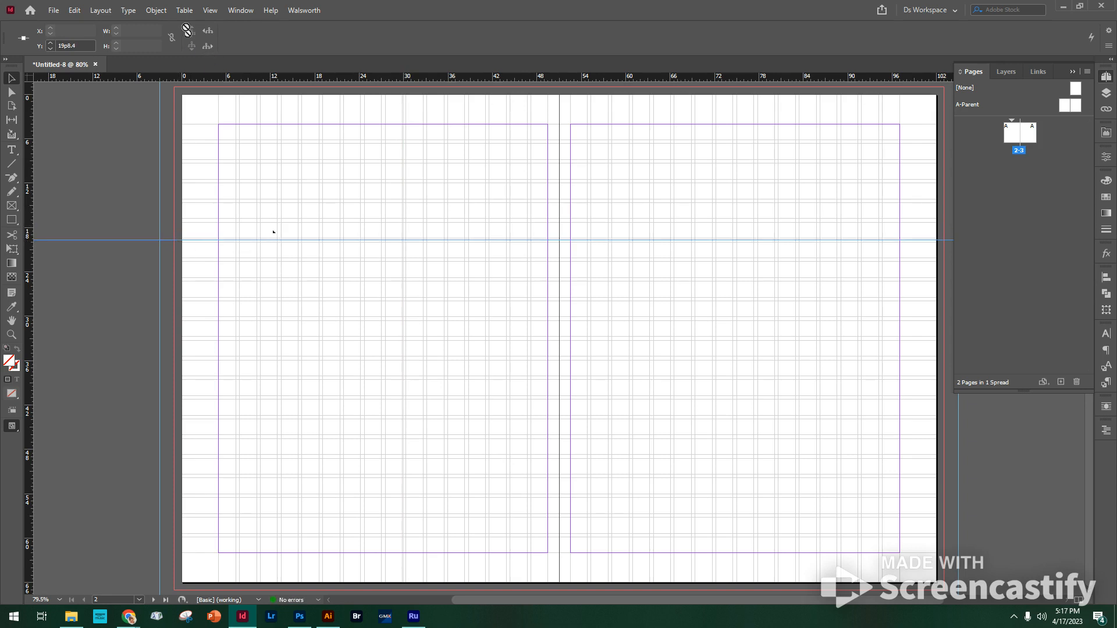
left_click(211, 10)
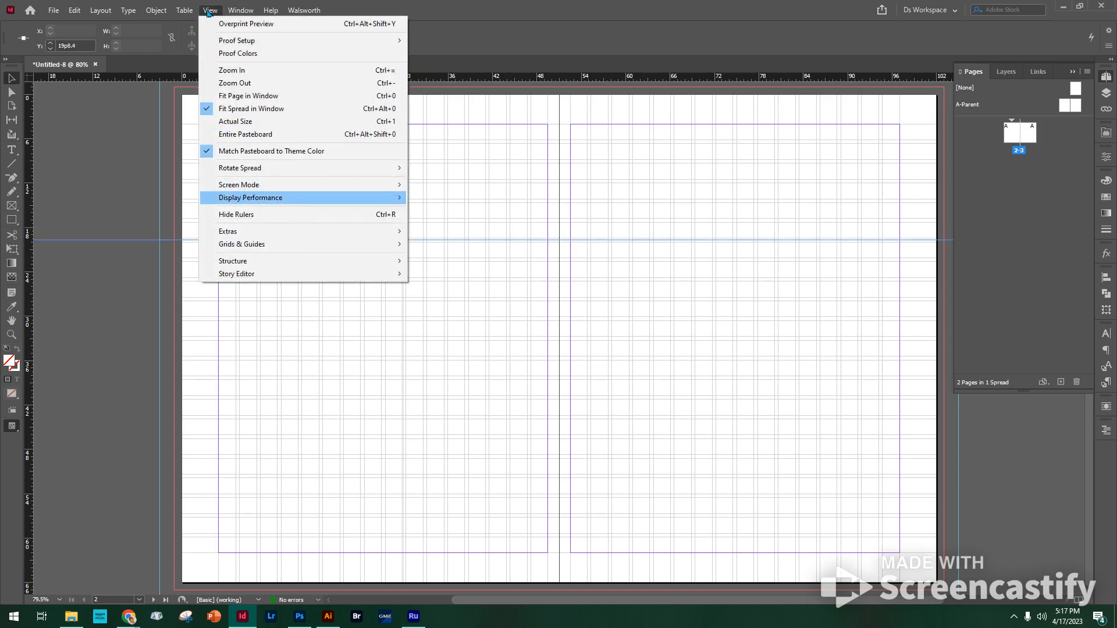
mouse_move(242, 249)
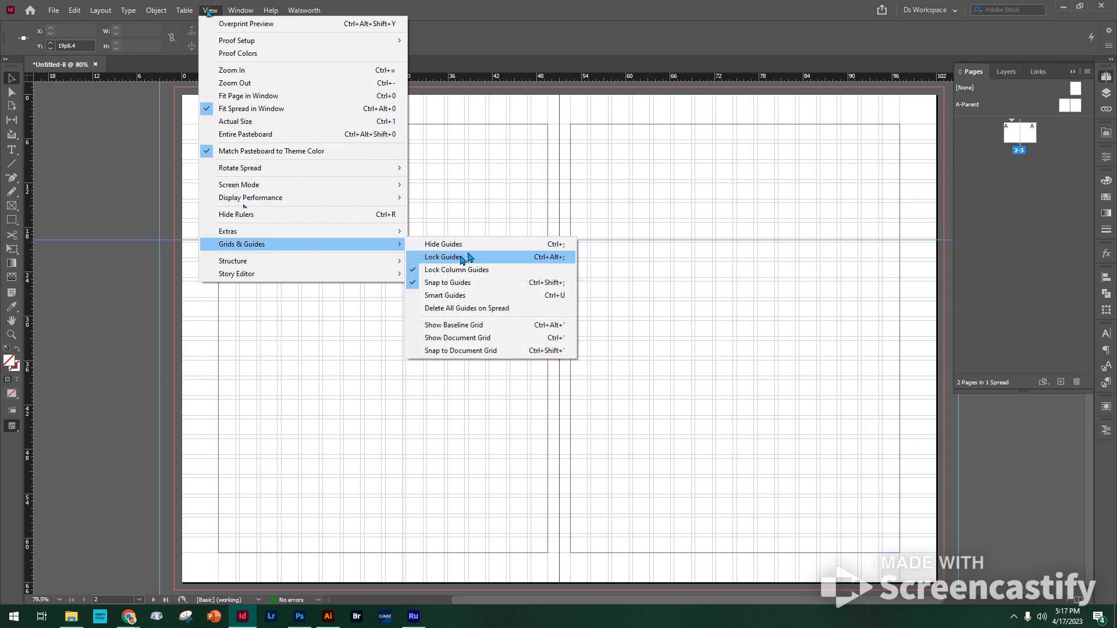
left_click(462, 257)
left_click_drag(361, 205, 520, 273)
left_click_drag(518, 187, 309, 298)
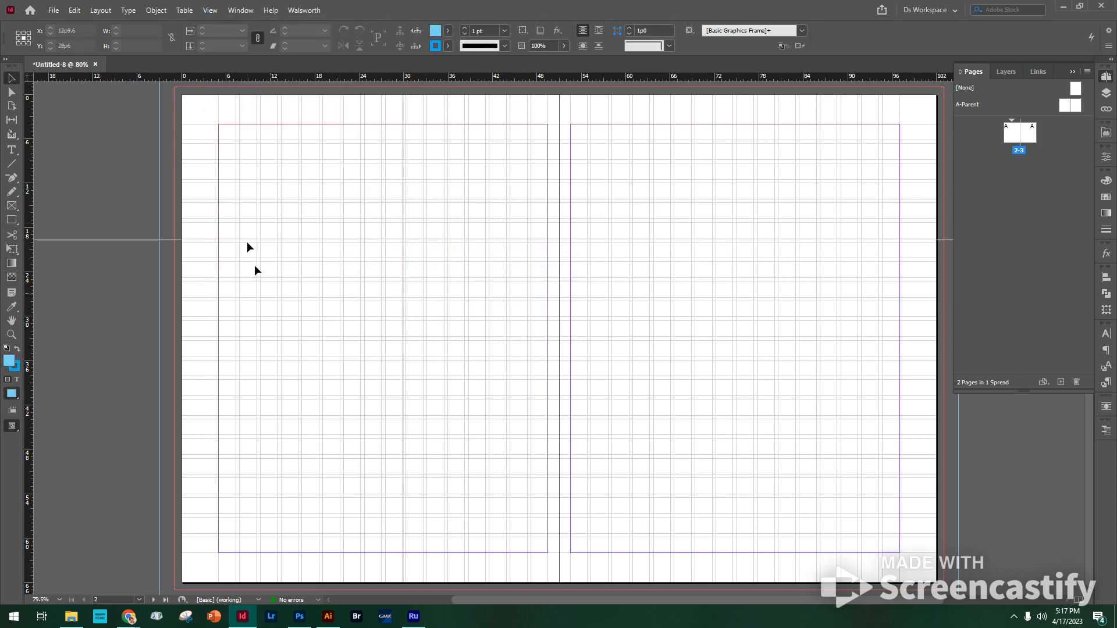
left_click_drag(247, 184, 484, 317)
- Draw a freehand arc with the Pencil tool on the left page, about 10p11 wide and 9p2 high, and set its fill to None
left_click(14, 181)
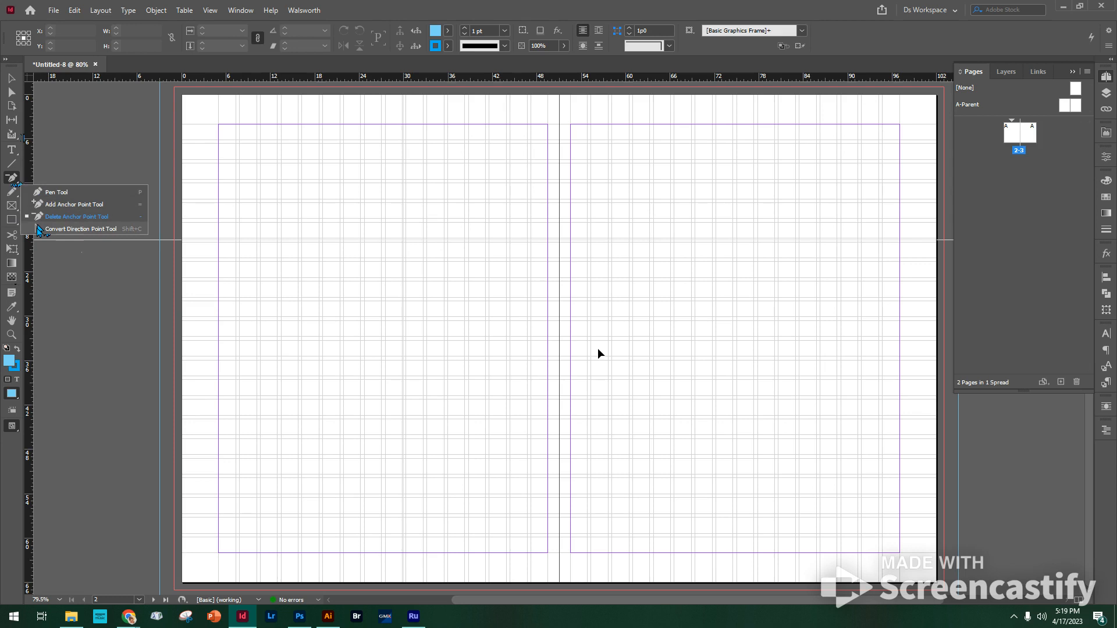
left_click(39, 228)
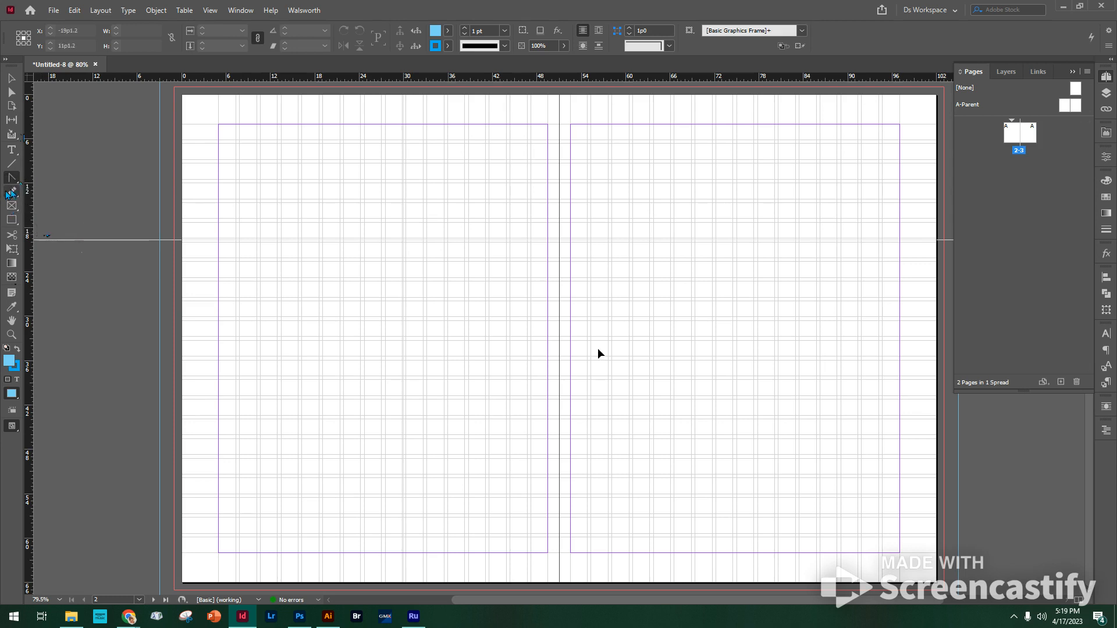
left_click(12, 193)
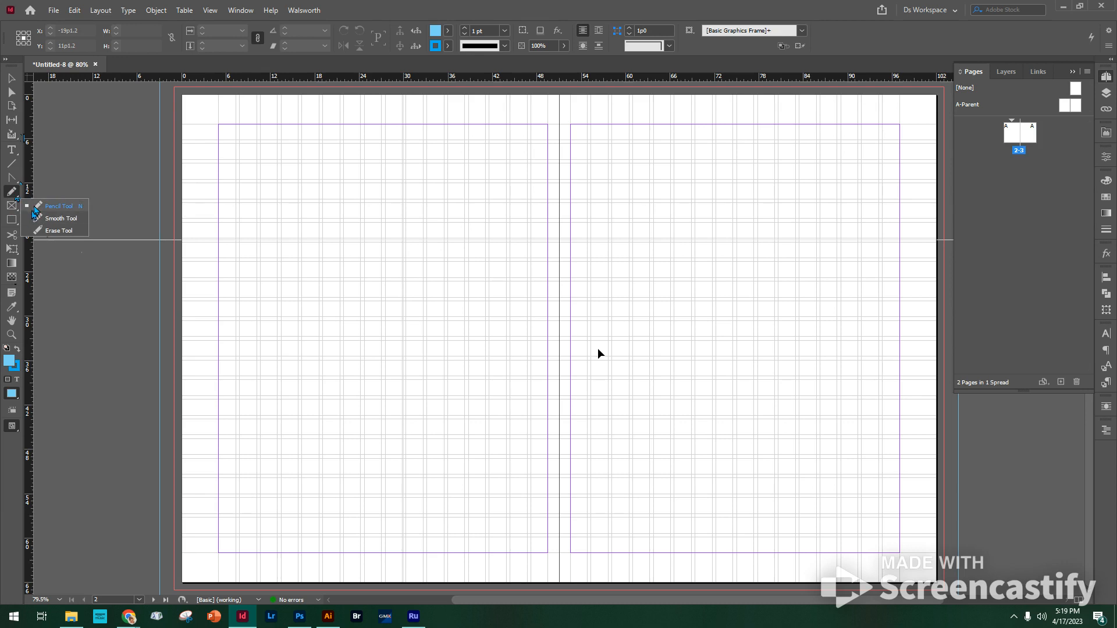
left_click(35, 211)
mouse_move(213, 240)
left_mouse_down()
mouse_move(271, 226)
mouse_move(288, 293)
left_mouse_up()
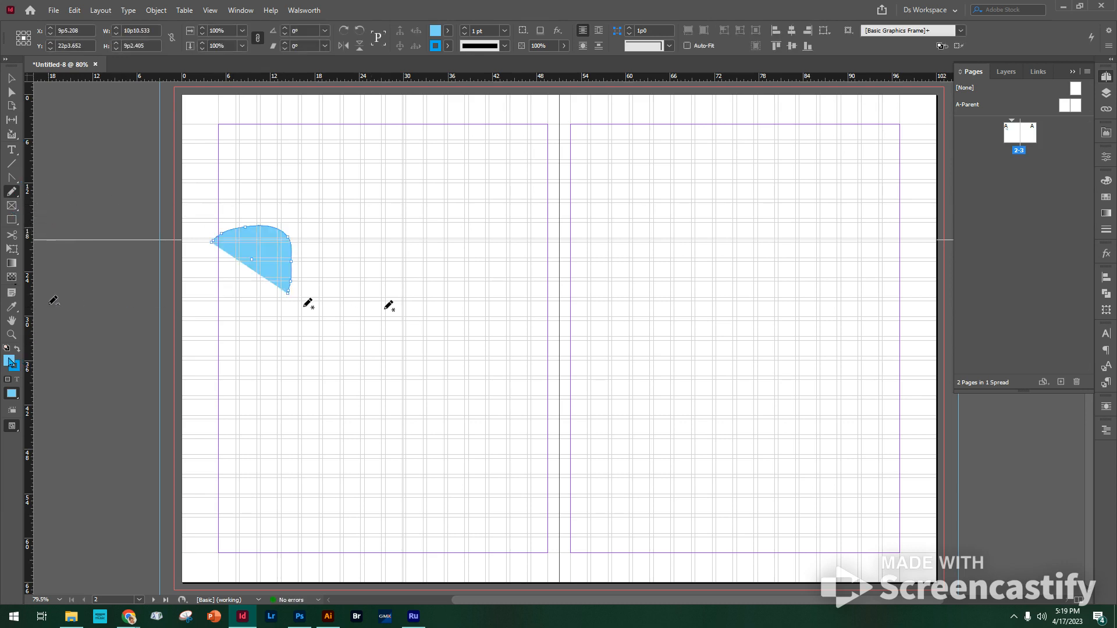
left_click(448, 31)
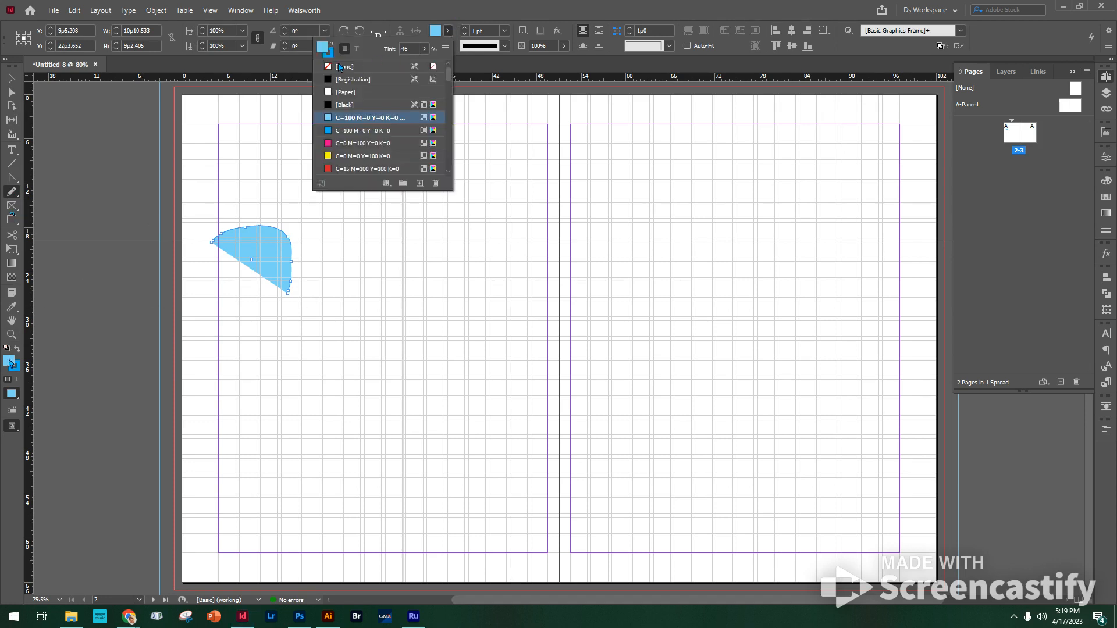
left_click(339, 67)
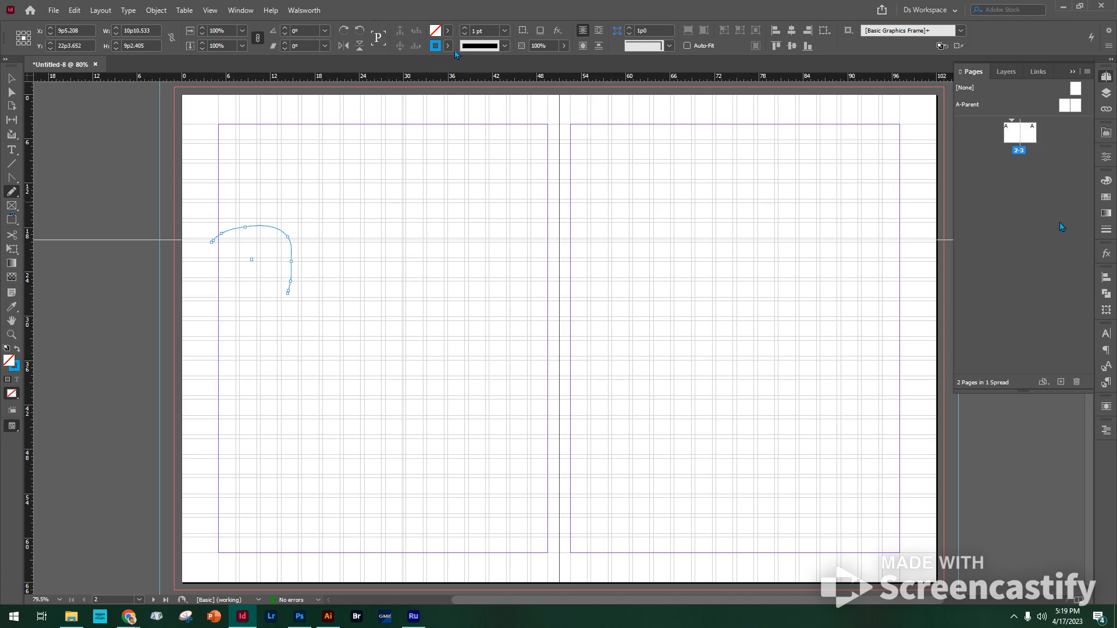
- Add an arrowhead to the end of the pencil path and scale it to 106%
left_click(1106, 229)
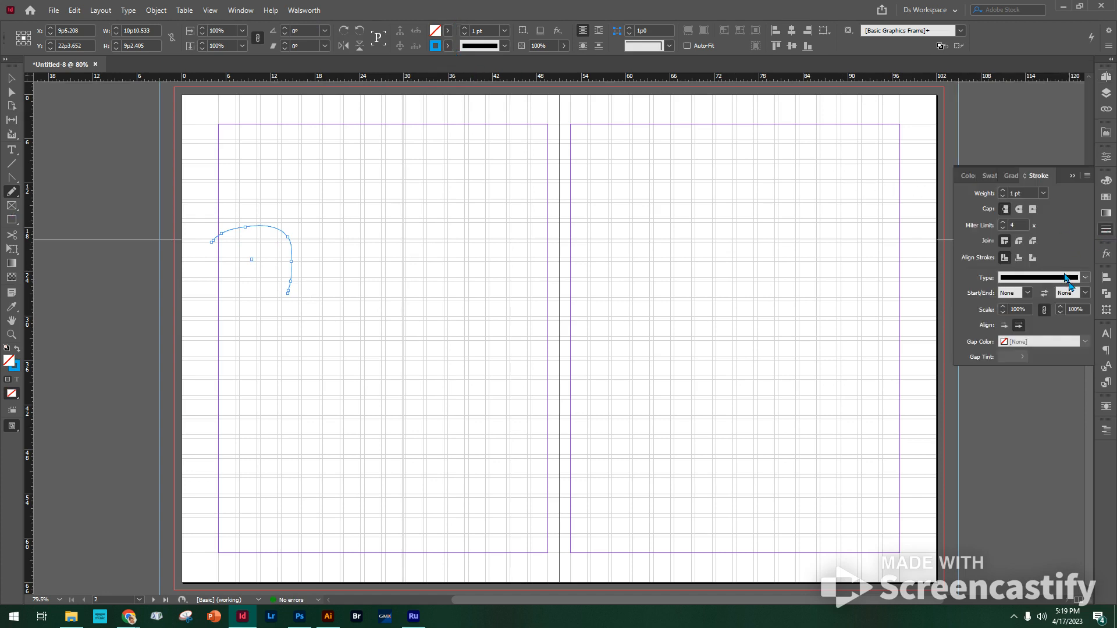
left_click(1083, 295)
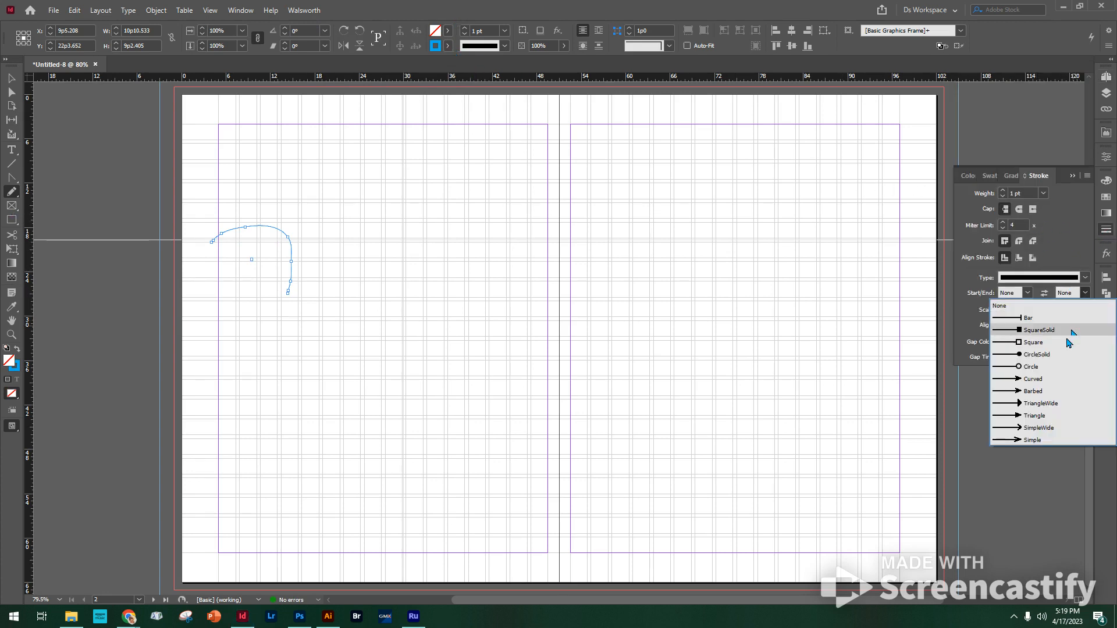
left_click(1030, 369)
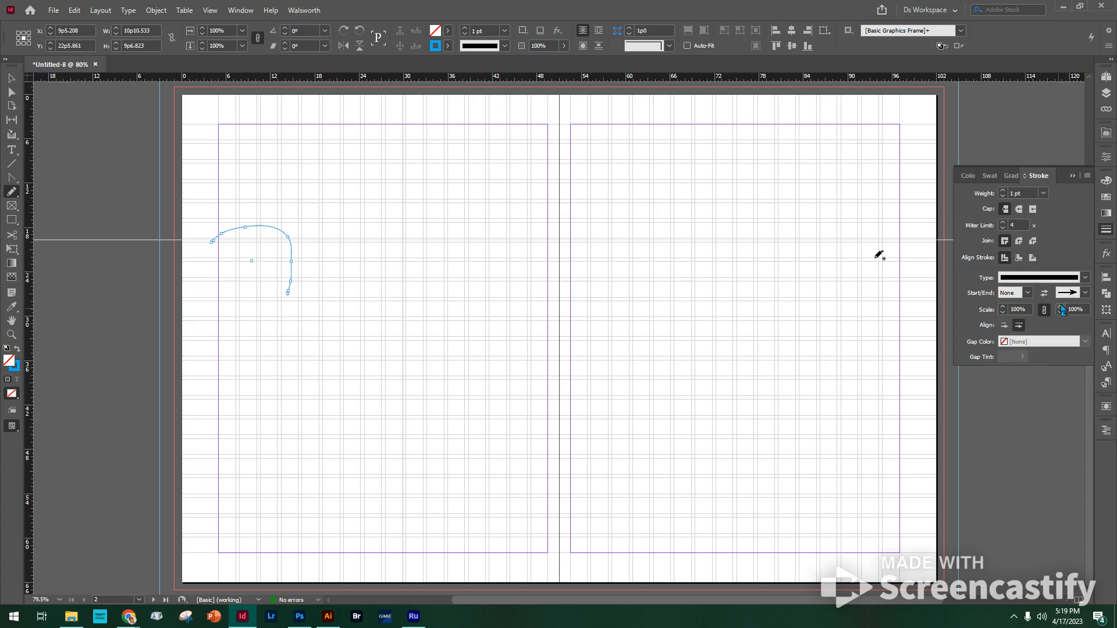
left_click(1060, 308)
left_click(1060, 307)
left_click(1060, 308)
left_click(1060, 308)
left_click(1060, 307)
left_click(1060, 307)
- Delete the arrowed pencil path from the left page
left_click(12, 78)
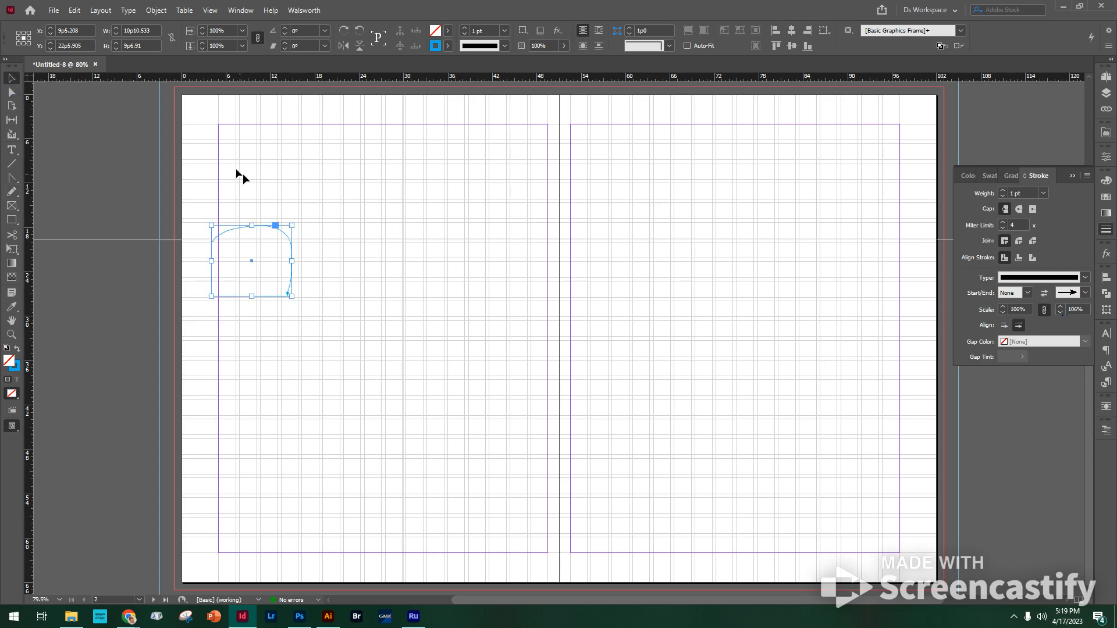
key("Delete")
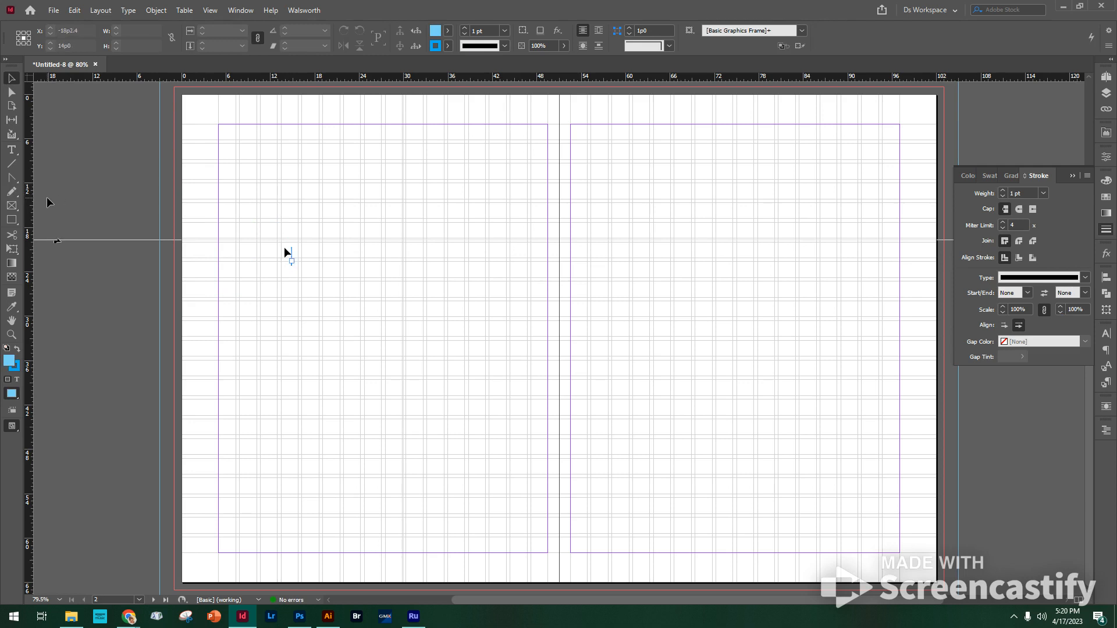
- Draw a rectangle frame across the gutter from the guide at X 30p0 down to the bottom bleed, about 35p8 wide and 47p1 high
left_click(12, 206)
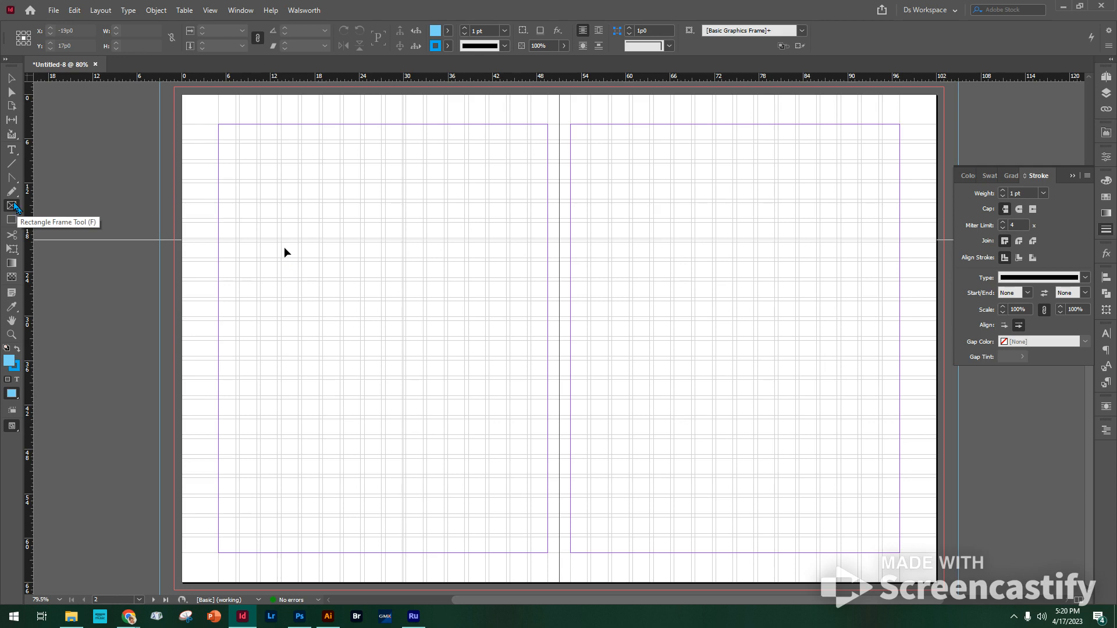
left_click(13, 208)
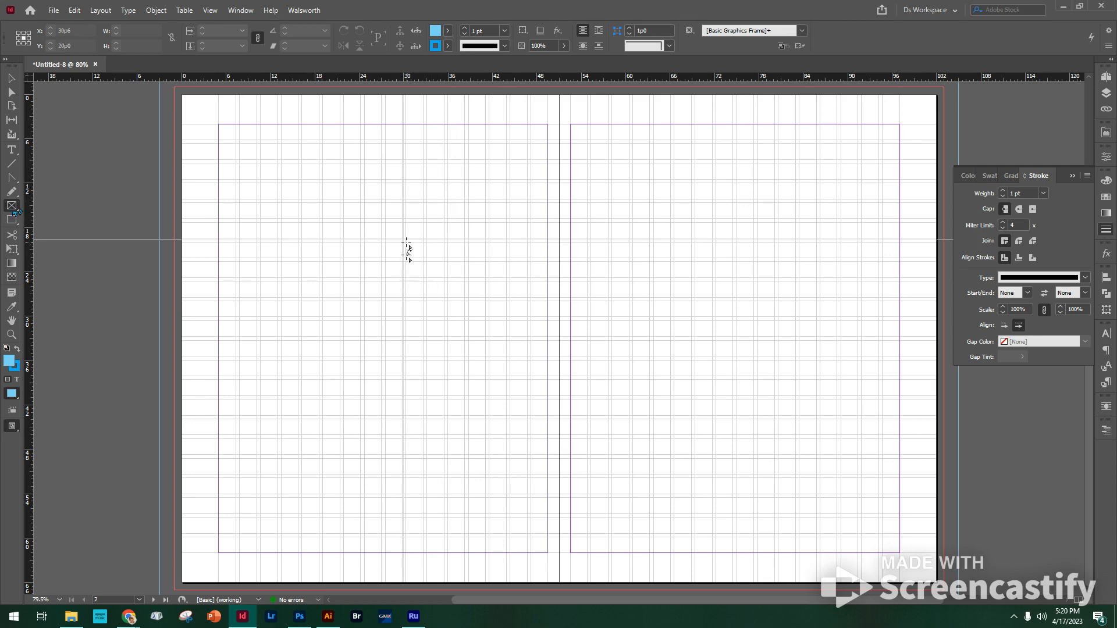
left_click_drag(406, 242, 672, 594)
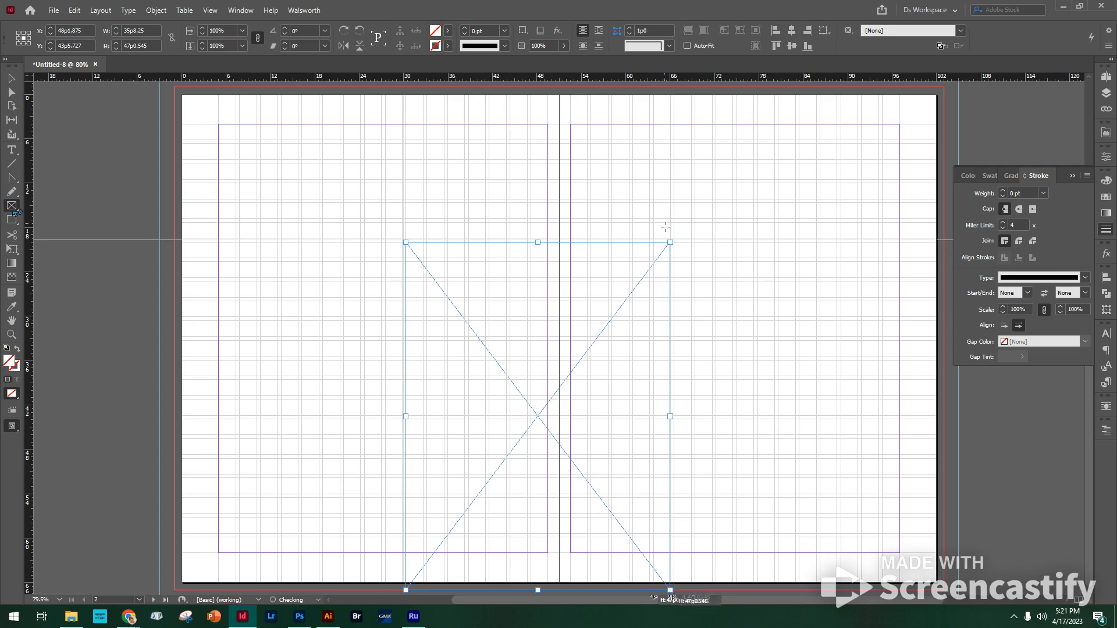
- Try to pull the frame's upper-right anchor point inward toward the gutter with the Direct Selection tool, and undo the distortion
key("v")
left_click(12, 80)
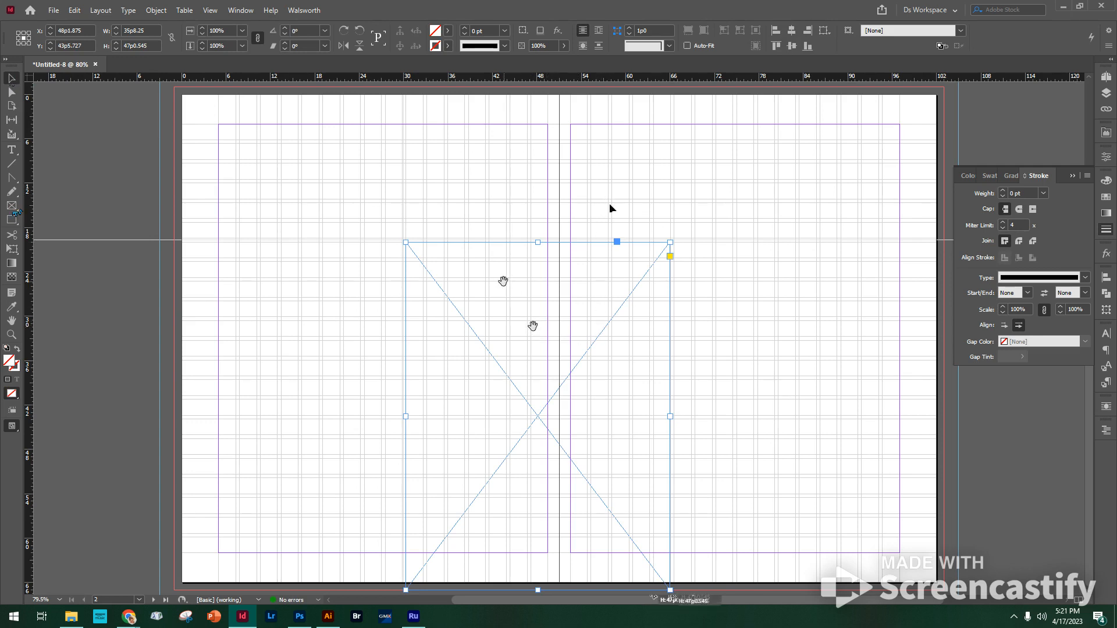
left_click_drag(501, 281, 487, 217)
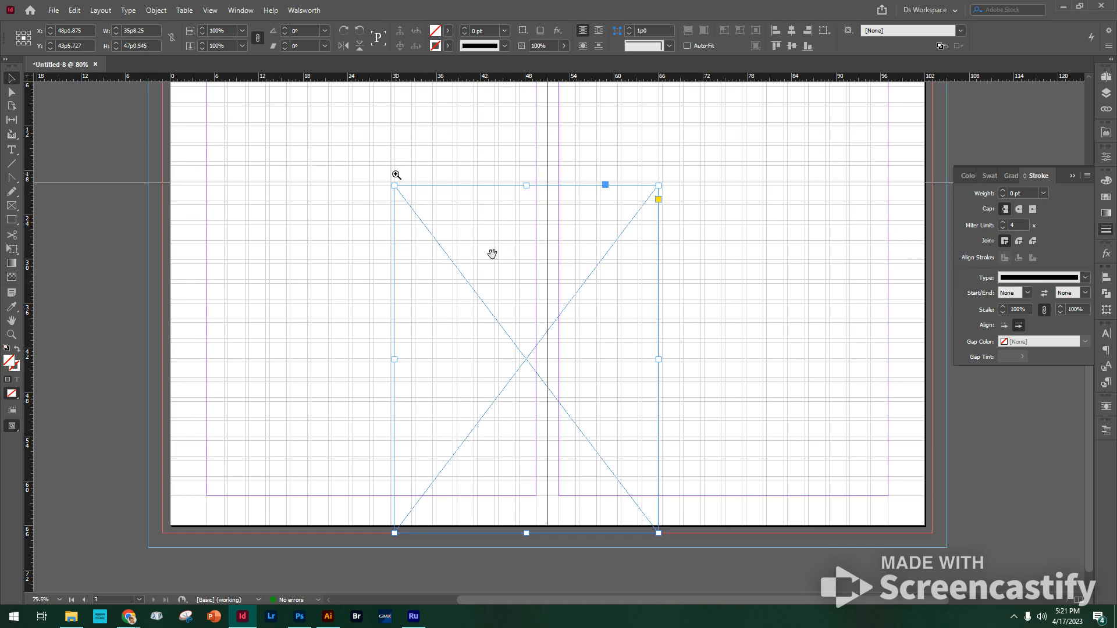
mouse_move(371, 157)
left_mouse_down()
mouse_move(498, 265)
mouse_move(640, 356)
left_mouse_up()
left_click_drag(324, 176, 175, 189)
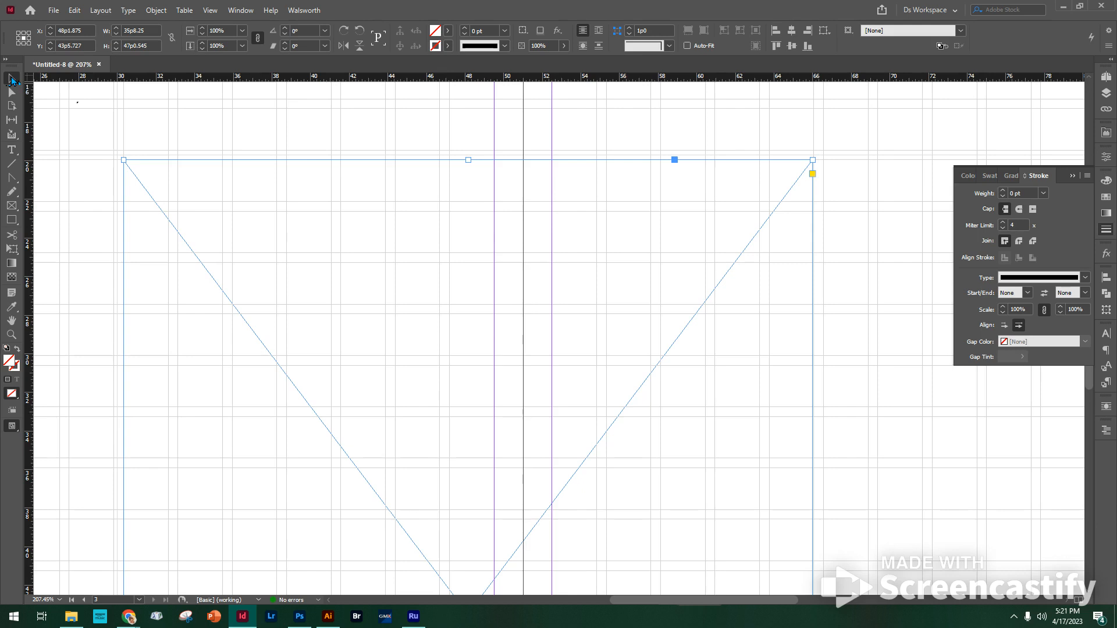
left_click(11, 92)
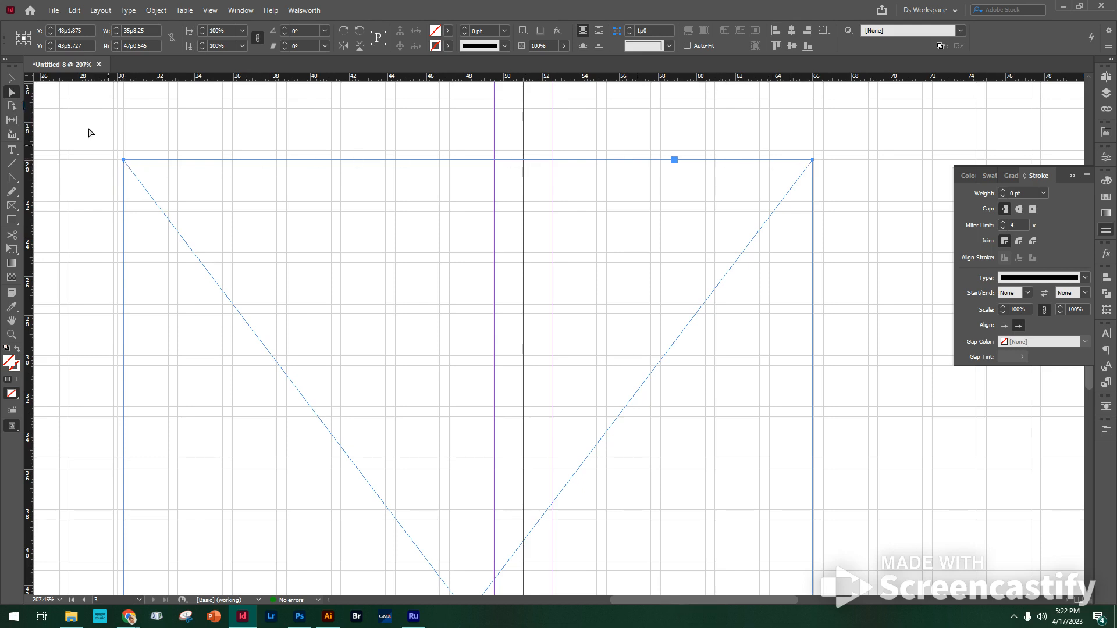
left_click(11, 78)
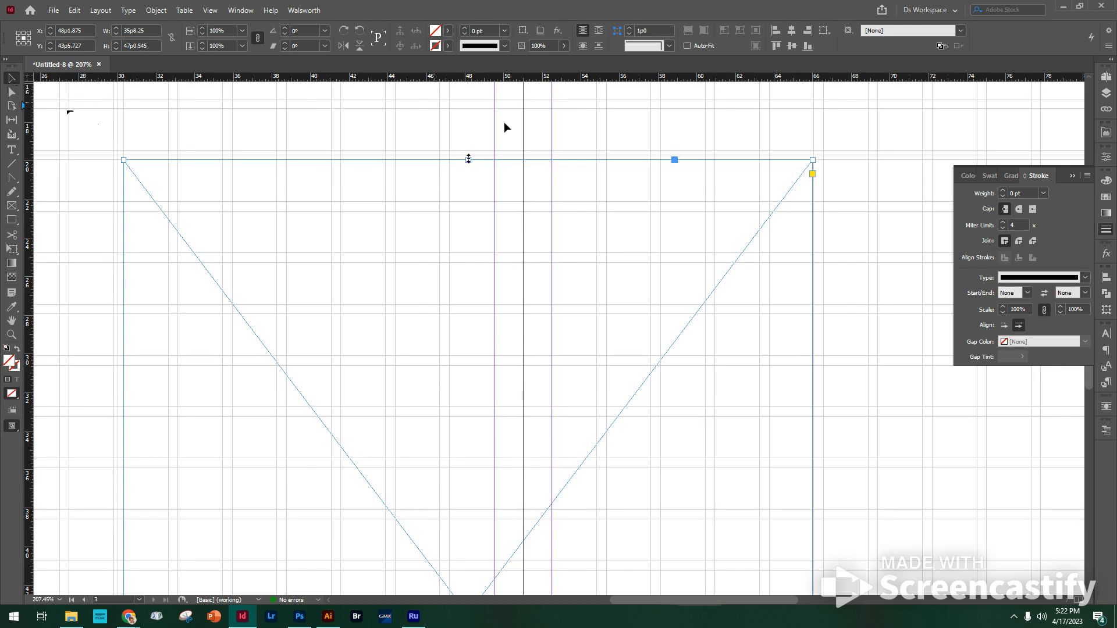
mouse_move(468, 159)
left_mouse_down()
mouse_move(468, 322)
mouse_move(464, 161)
left_mouse_up()
left_click(11, 92)
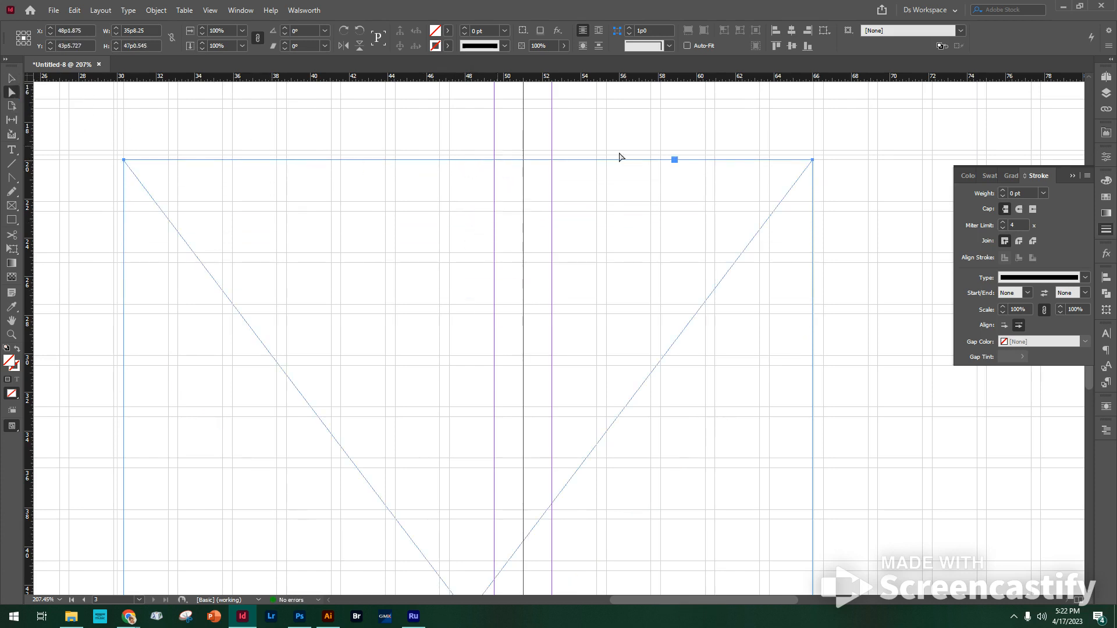
left_click(814, 164)
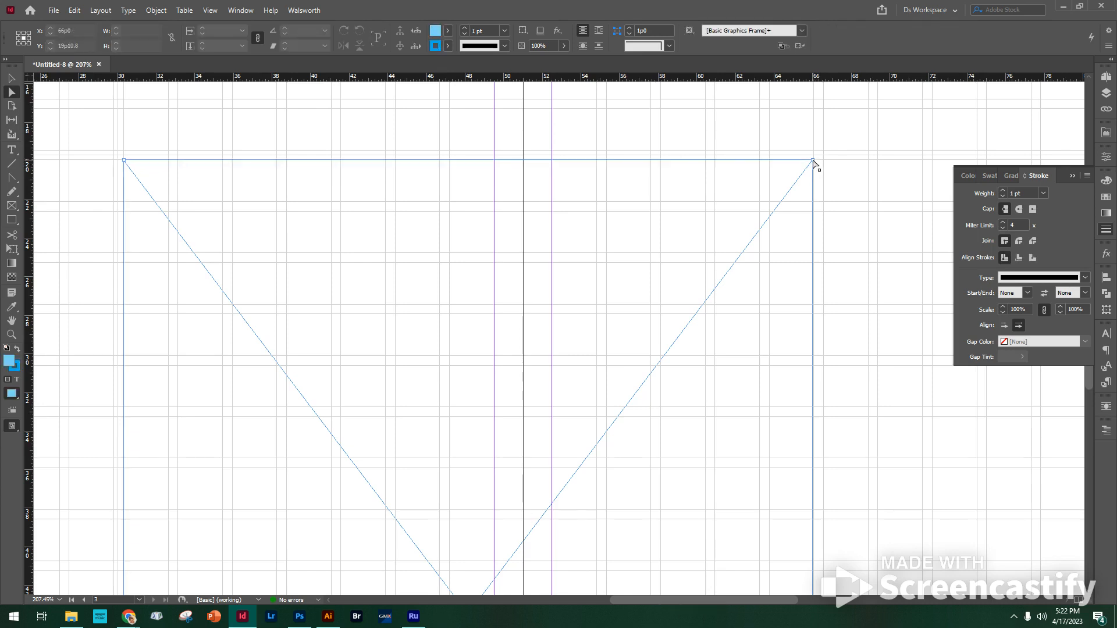
left_click_drag(813, 164, 497, 246)
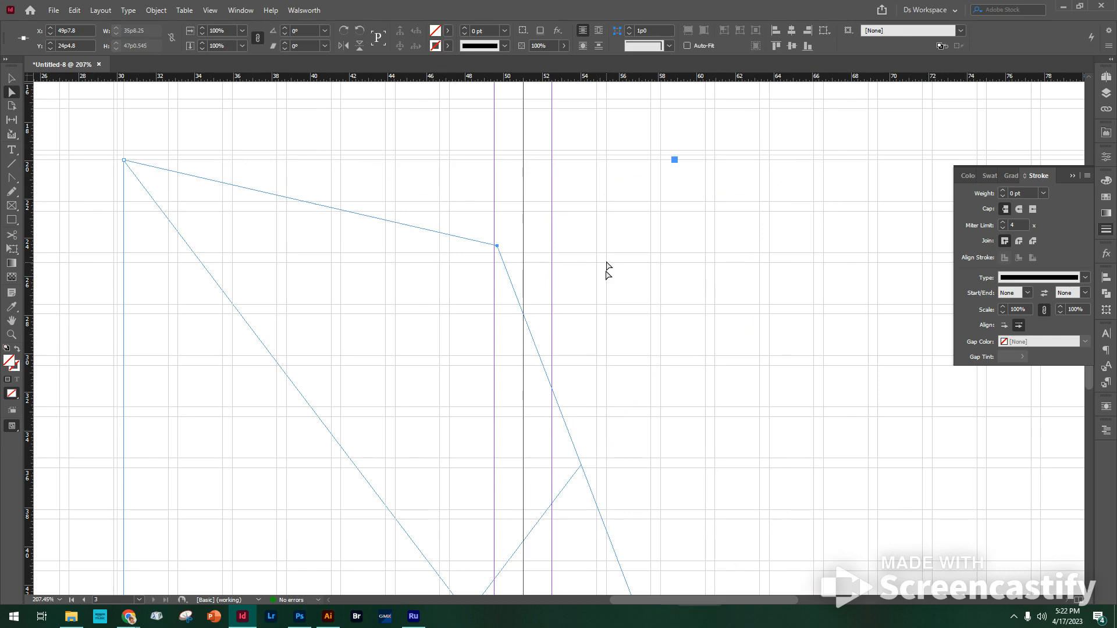
key("ctrl+z")
- Resize the frame from its upper-right corner to about 25p10 wide by 41p11 high with the Selection tool, and undo the resize
left_click(11, 78)
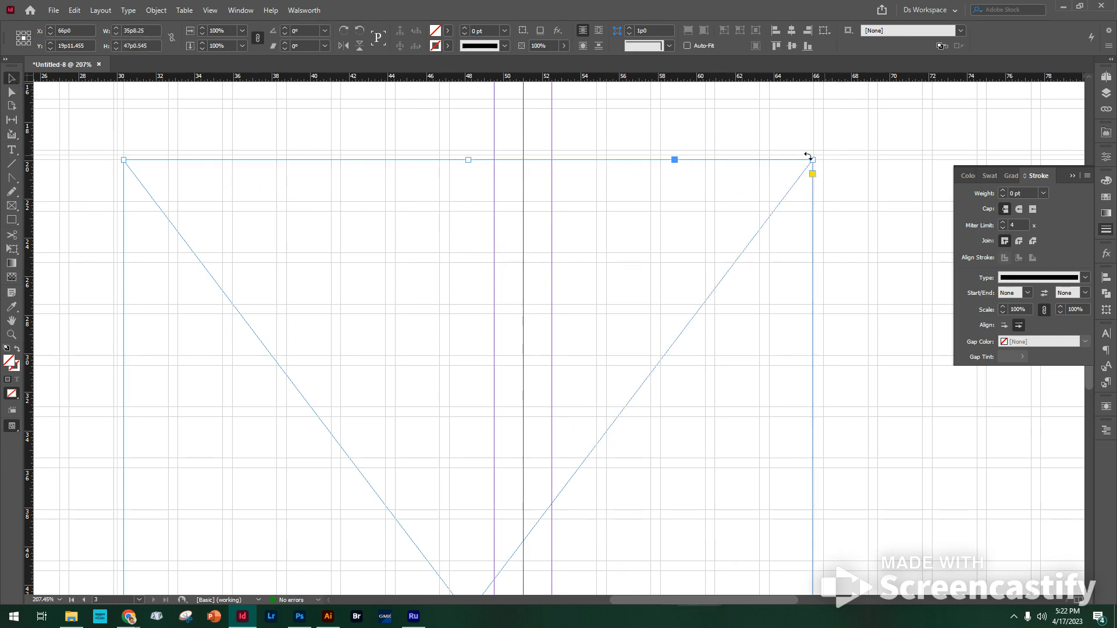
left_click_drag(814, 159, 621, 257)
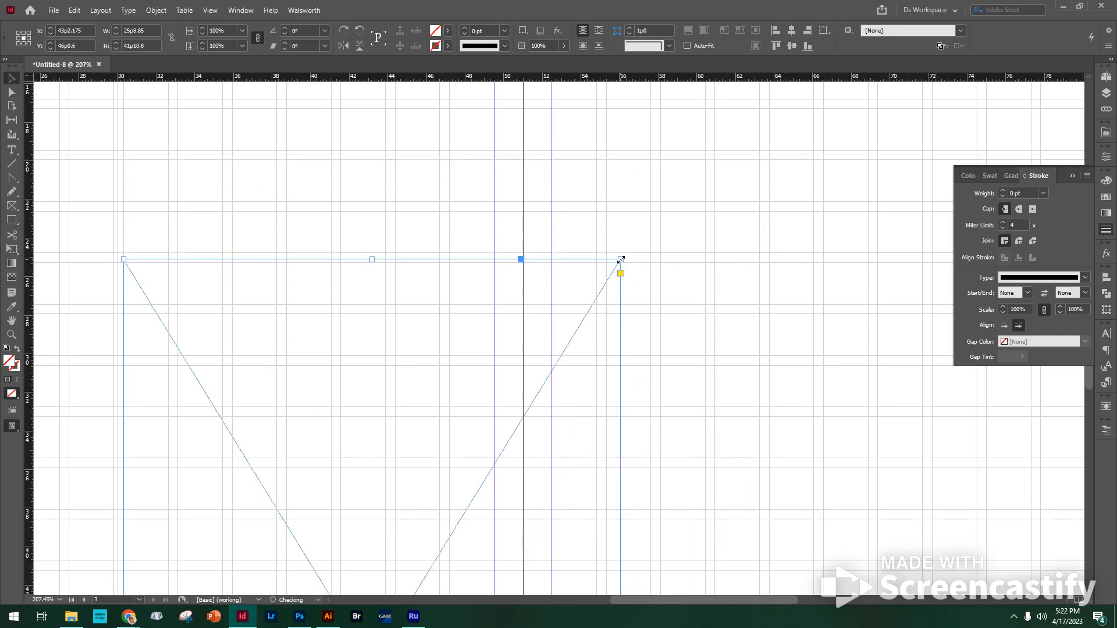
key("ctrl+z")
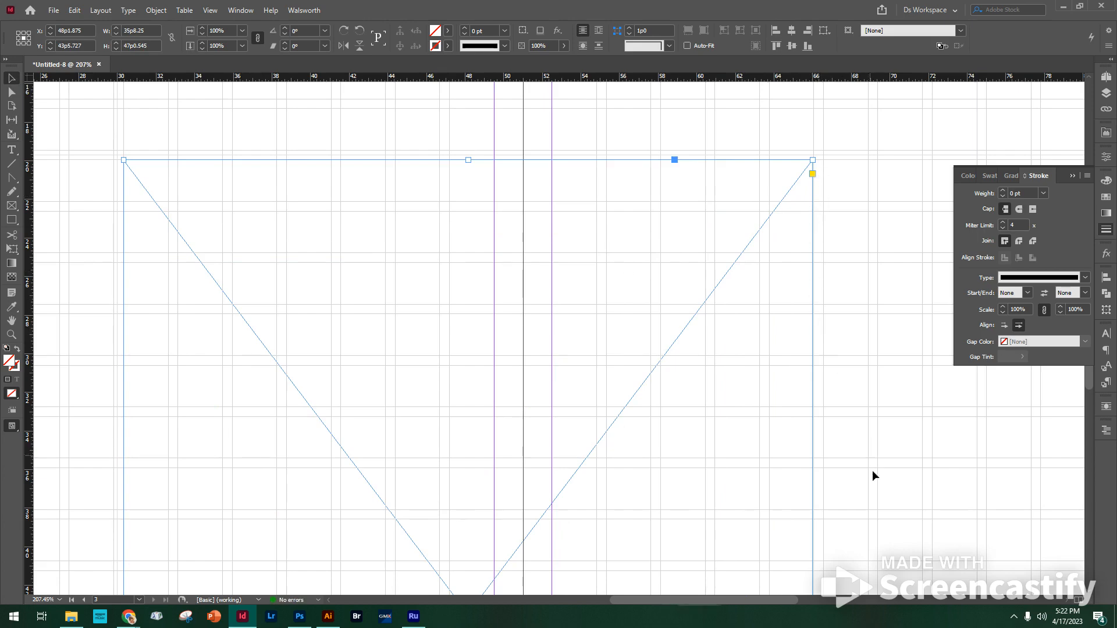
- Widen the frame to 35p9 by moving its right edge onto the adjacent vertical guide just past X 66p0
left_click_drag(873, 475, 702, 280)
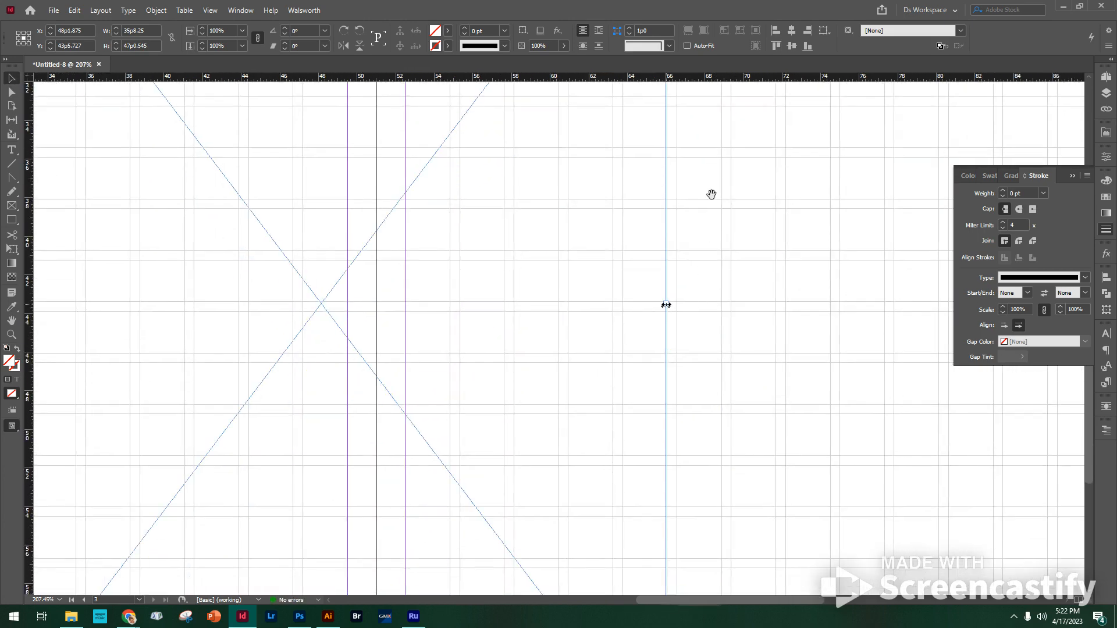
left_click_drag(637, 328, 771, 223)
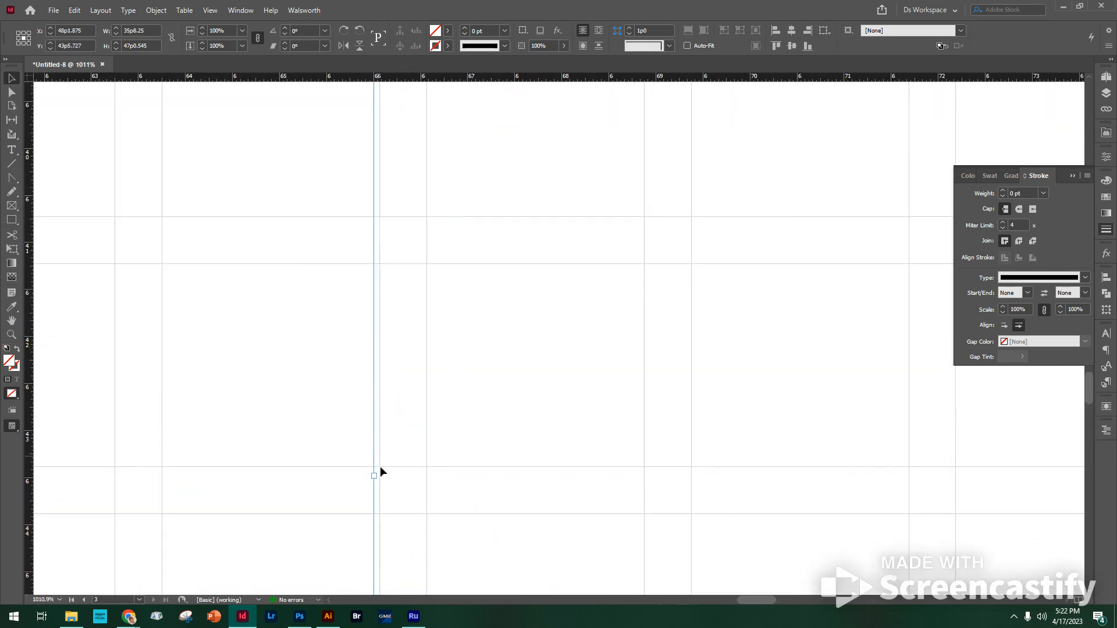
mouse_move(372, 477)
left_mouse_down()
mouse_move(326, 479)
mouse_move(382, 480)
left_mouse_up()
left_click_drag(417, 408, 314, 463)
left_click_drag(532, 322, 584, 367)
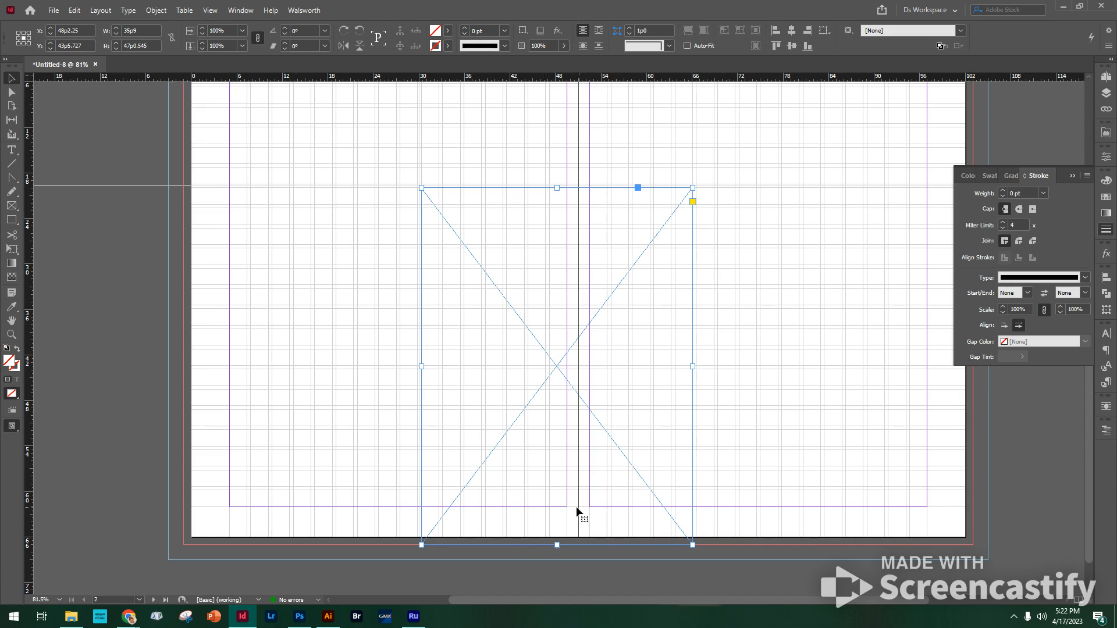
- Apply a black stroke to the frame across the gutter and set the stroke weight to 0.25 pt
left_click(735, 405)
left_click(539, 299)
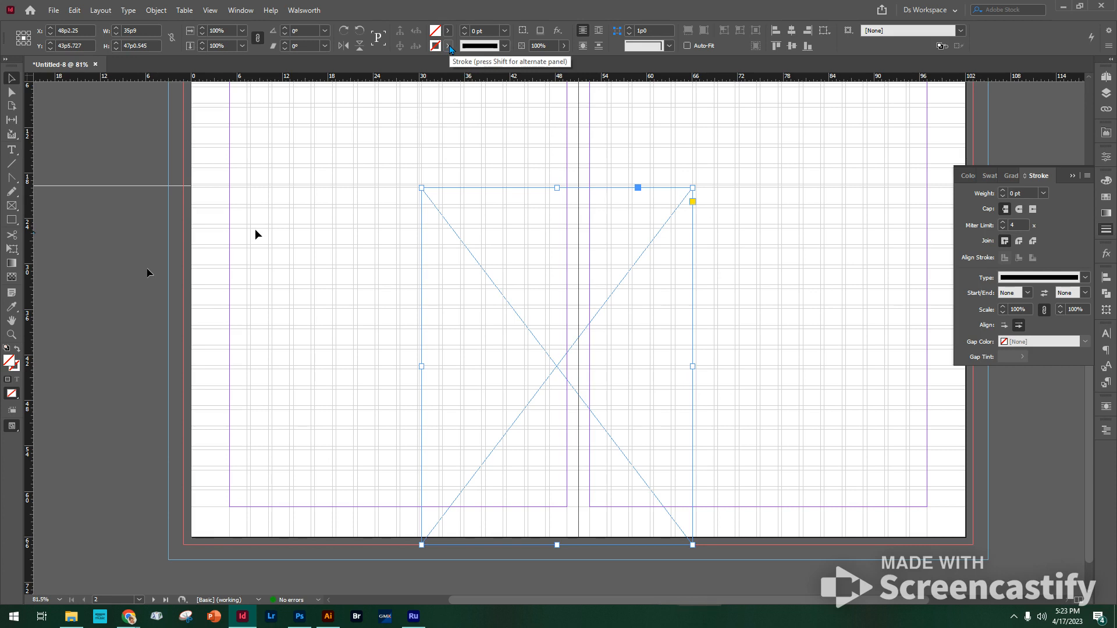
left_click(450, 50)
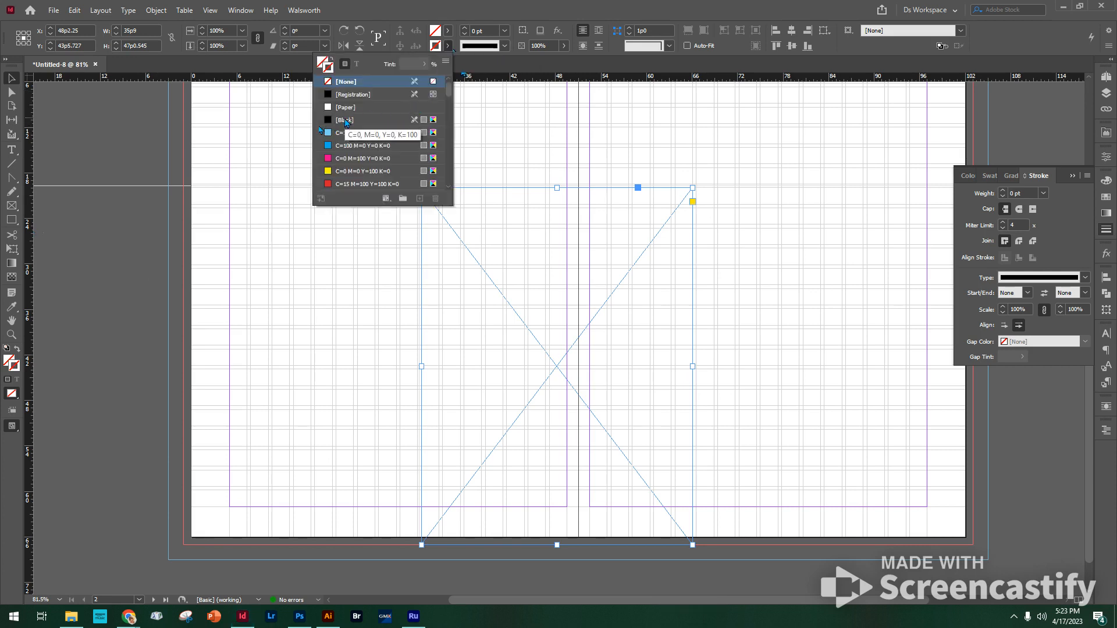
left_click(349, 120)
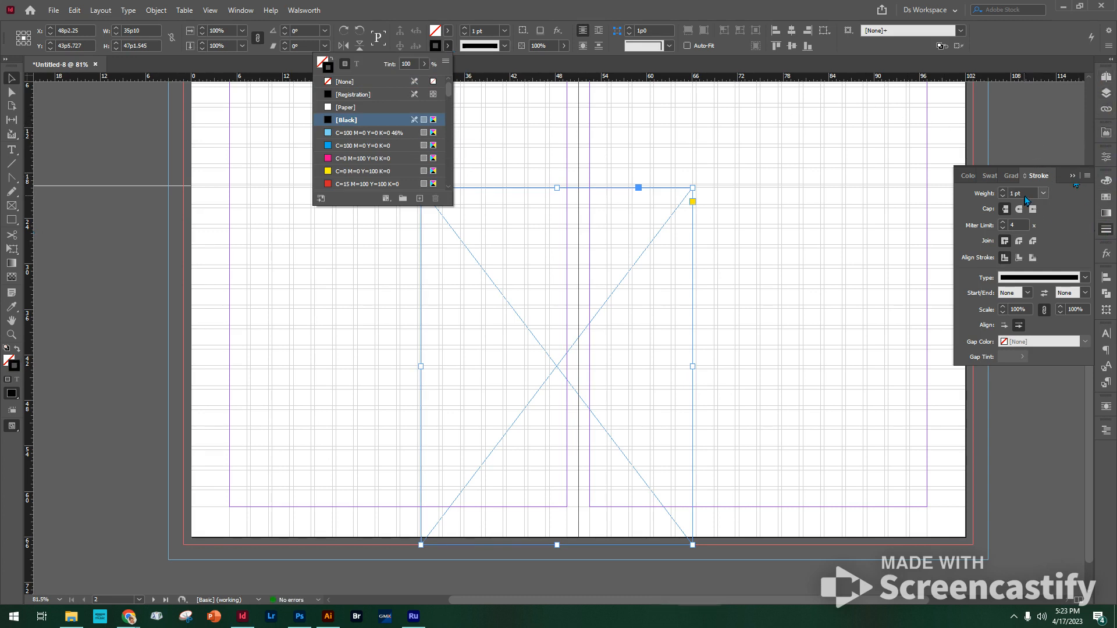
left_click(1043, 194)
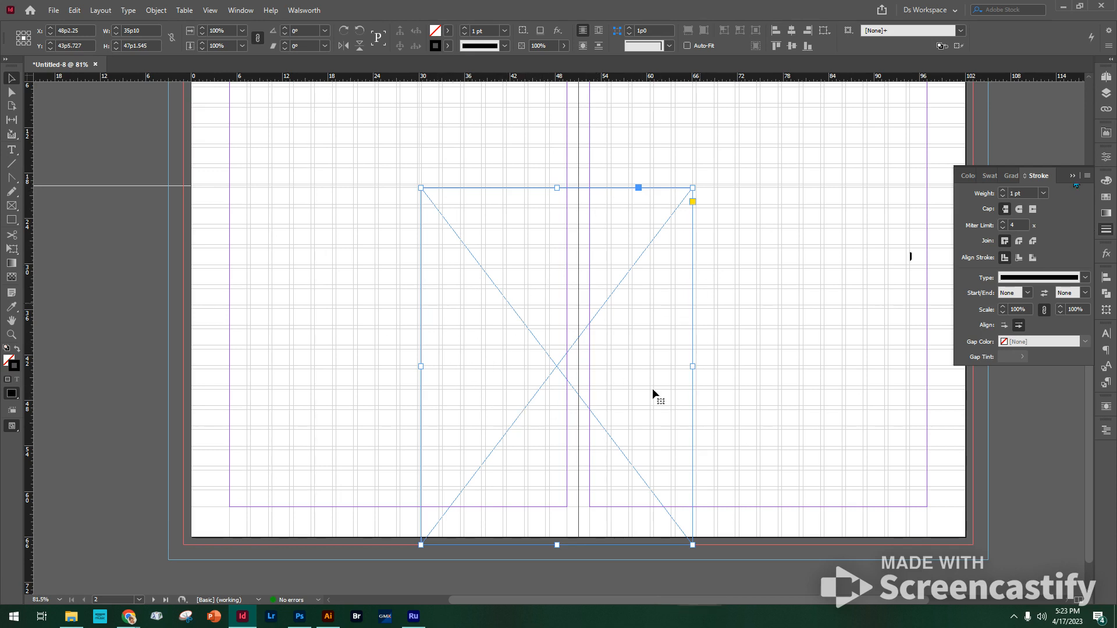
left_click(1044, 194)
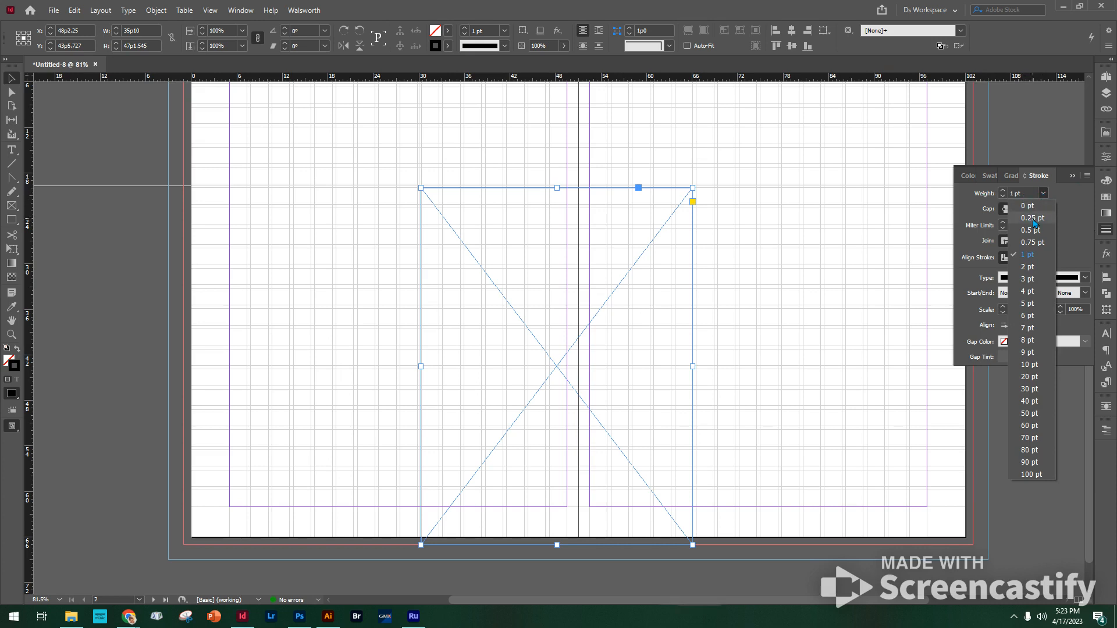
left_click(1033, 218)
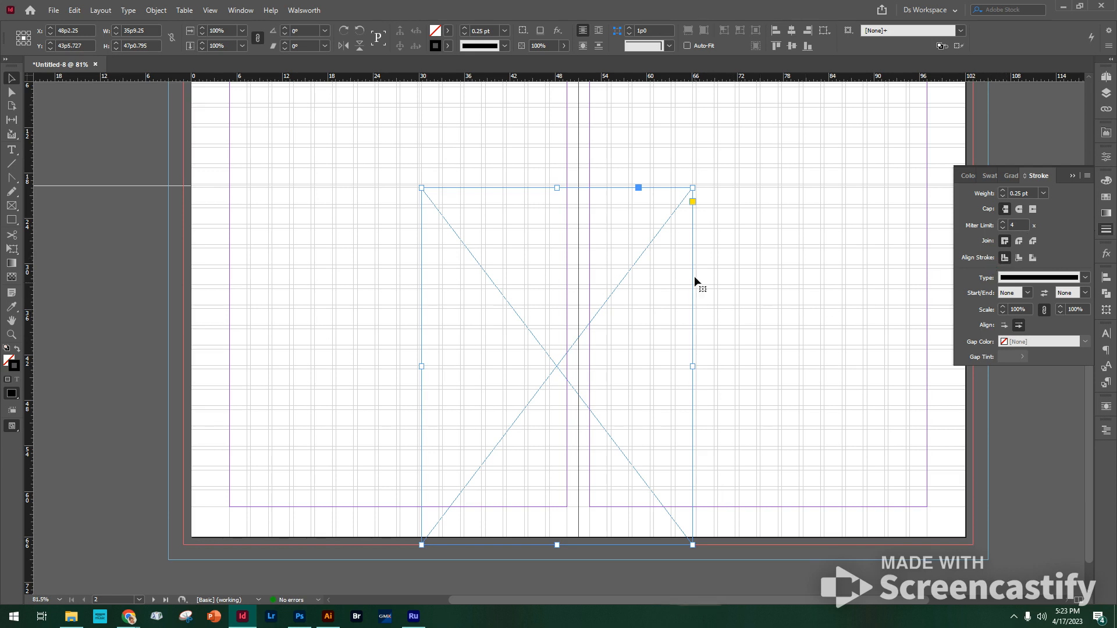
- Align the frame's 0.25 pt stroke to the inside of the frame edge
key("ctrl+space")
left_click_drag(683, 244, 703, 224)
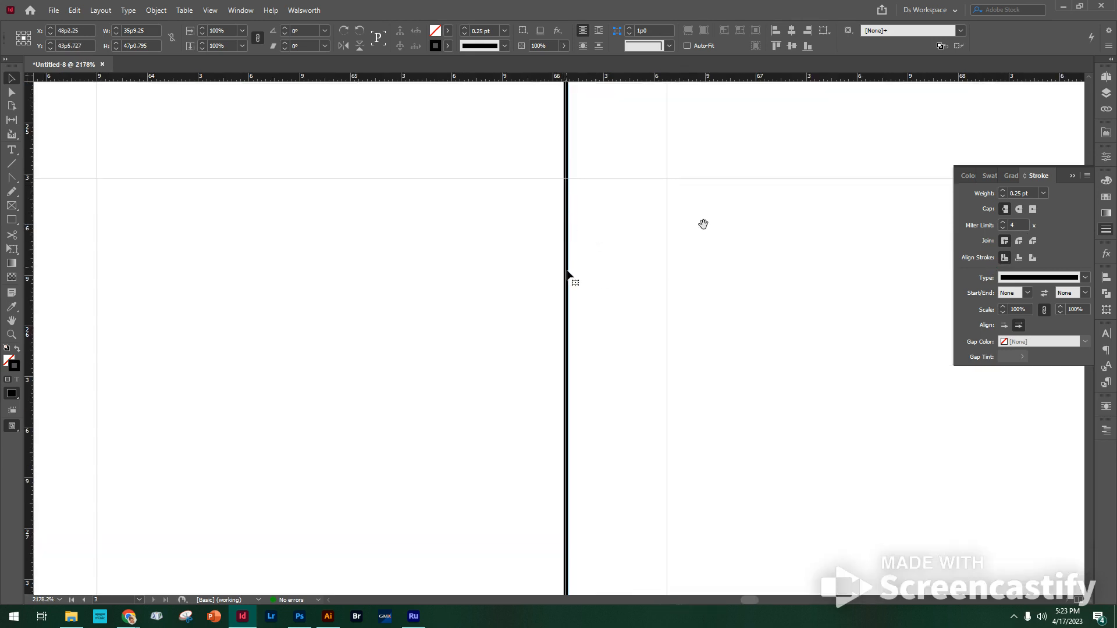
left_click(1019, 258)
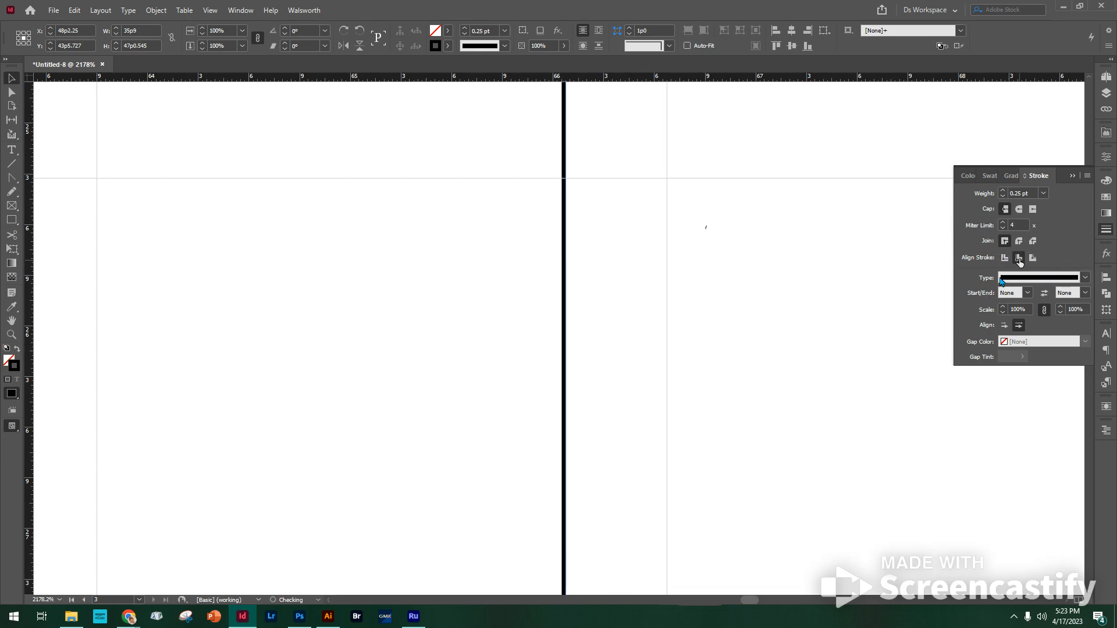
- Examine how the stroked frame's upper-right corner sits against the guides, both deselected and selected
left_click(560, 220, "ctrl+alt")
left_click(560, 220, "ctrl+alt")
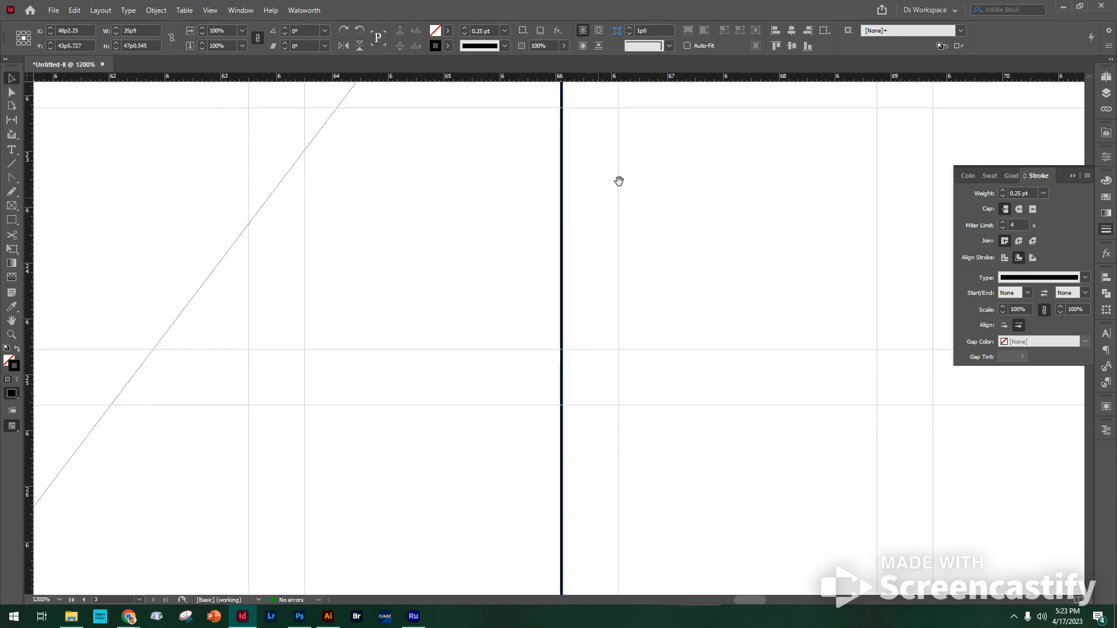
left_click_drag(636, 163, 686, 416)
left_click_drag(656, 191, 707, 513)
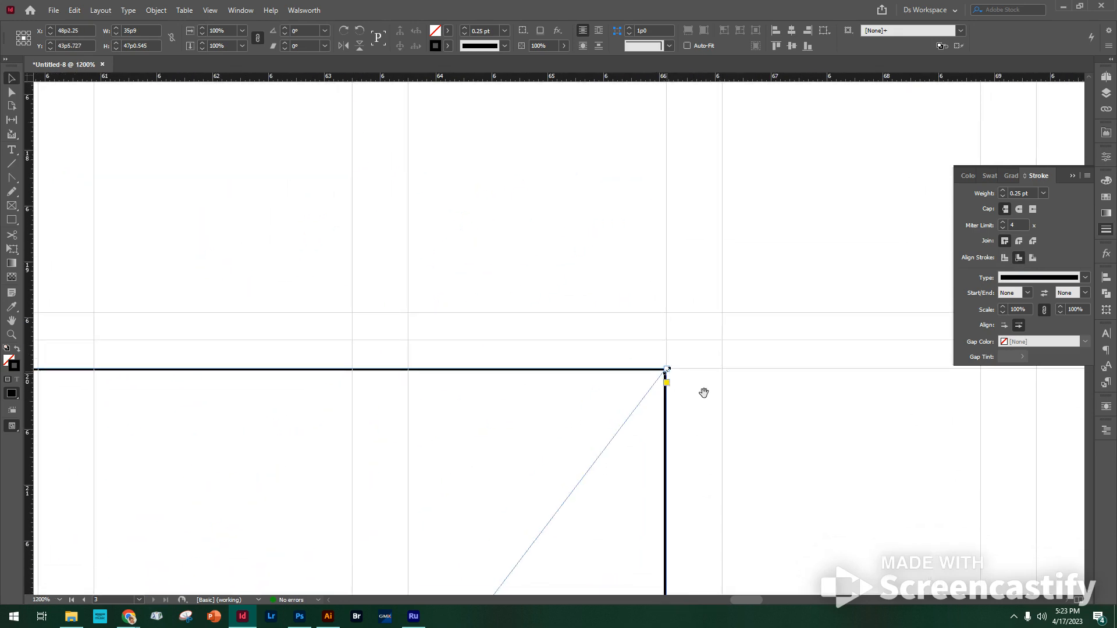
mouse_move(664, 370)
left_mouse_down()
mouse_move(649, 402)
mouse_move(666, 370)
left_mouse_up()
left_click(691, 397)
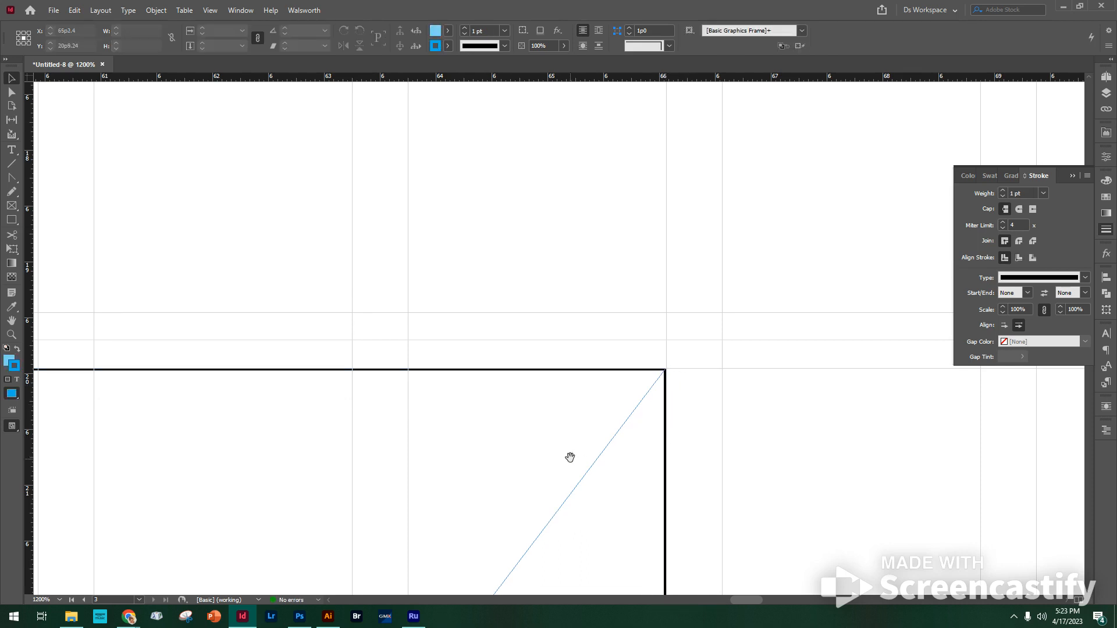
left_click(591, 380)
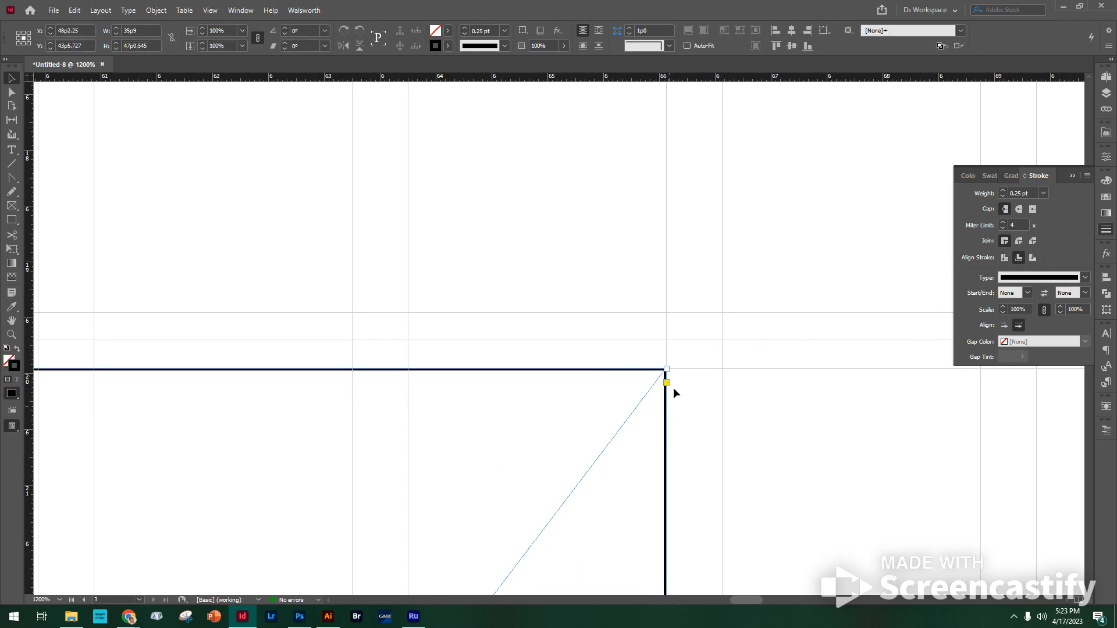
- Examine the frame's upper-left corner up close and check its stroke against the crossing guides
key("space")
left_click_drag(381, 446, 927, 307)
left_click_drag(345, 282, 921, 304)
left_click_drag(381, 285, 875, 314)
left_click_drag(343, 286, 931, 290)
left_click_drag(234, 266, 882, 272)
left_click_drag(215, 296, 871, 301)
left_click_drag(272, 292, 417, 293)
key("ctrl+space")
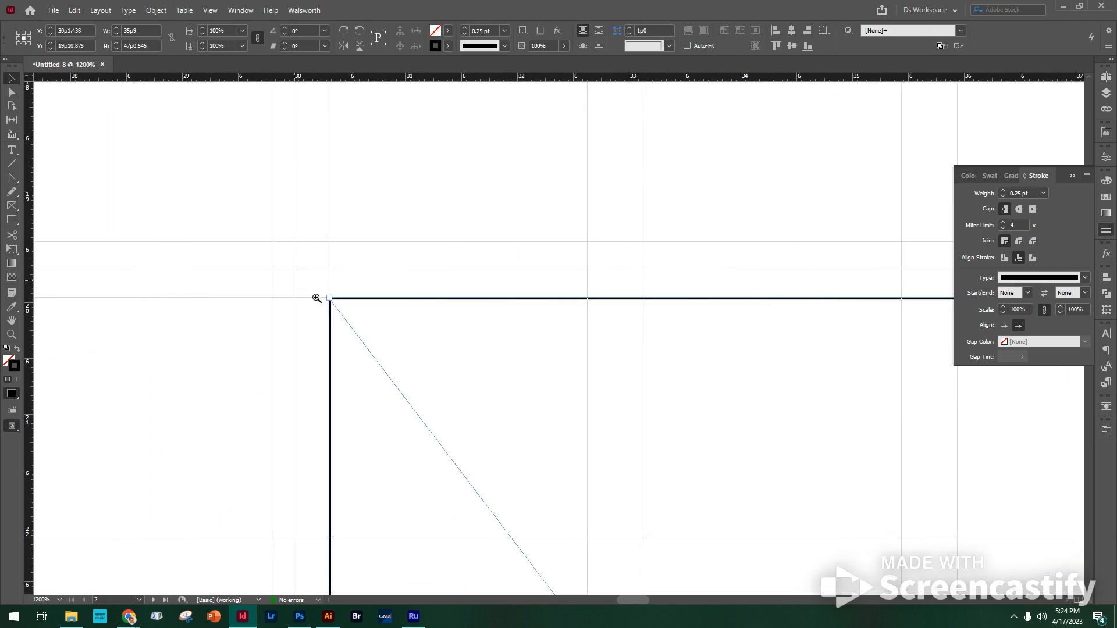
left_click_drag(297, 283, 367, 323)
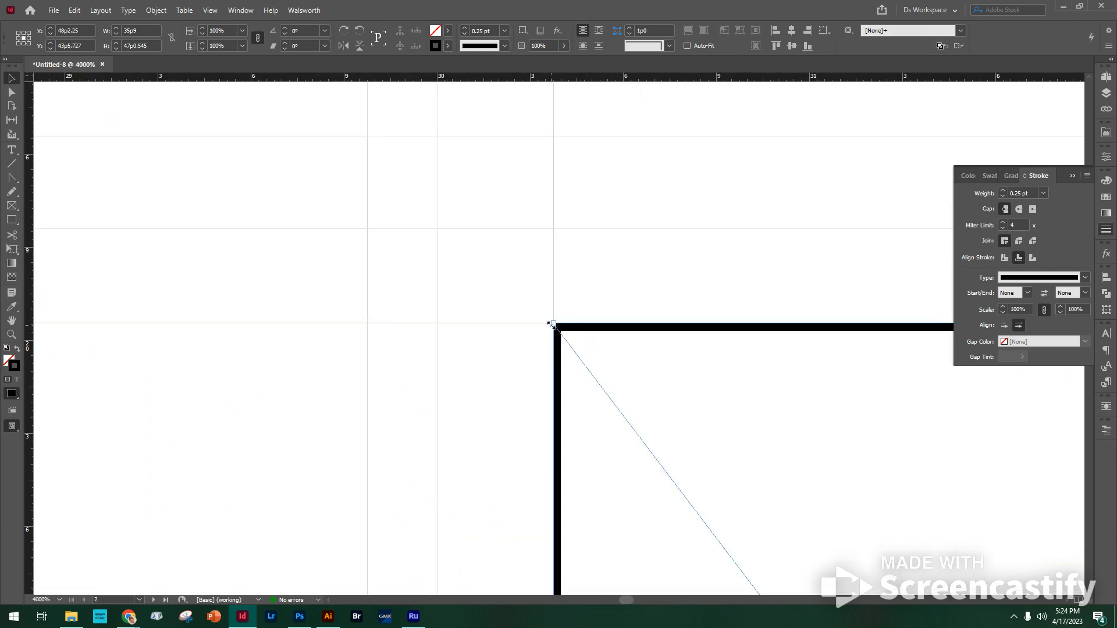
mouse_move(551, 324)
left_mouse_down()
mouse_move(585, 357)
mouse_move(551, 322)
left_mouse_up()
left_click(602, 261)
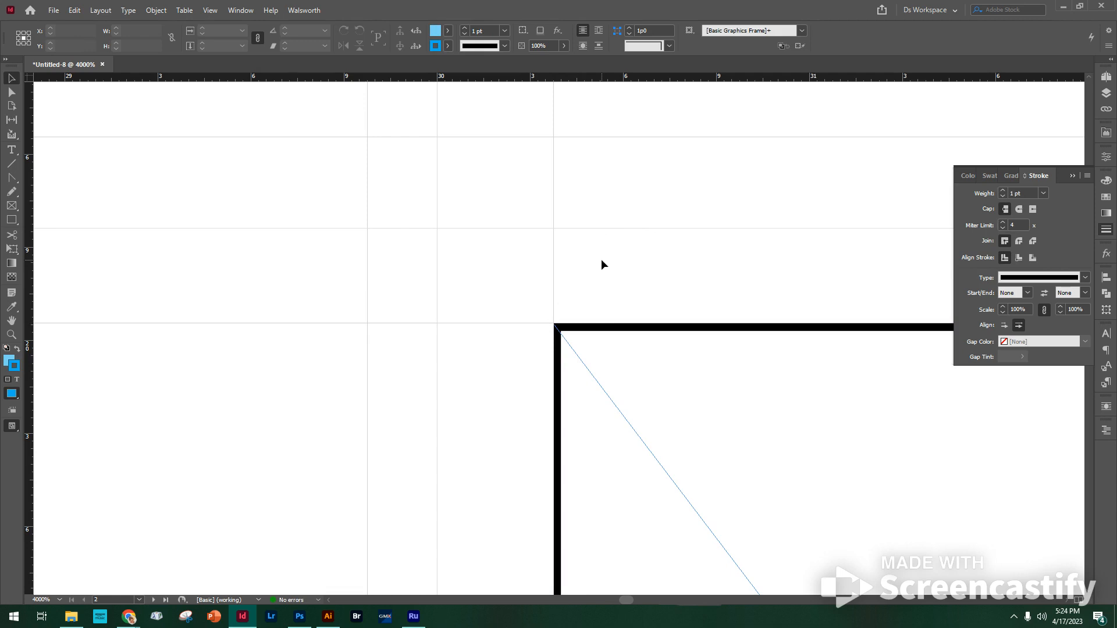
- Start placing a file into the frame across the gutter, browsing to 2022-2023 > APRIL PHOTO SHOOTS on the WP Yearbook Storage drive
key("ctrl+0")
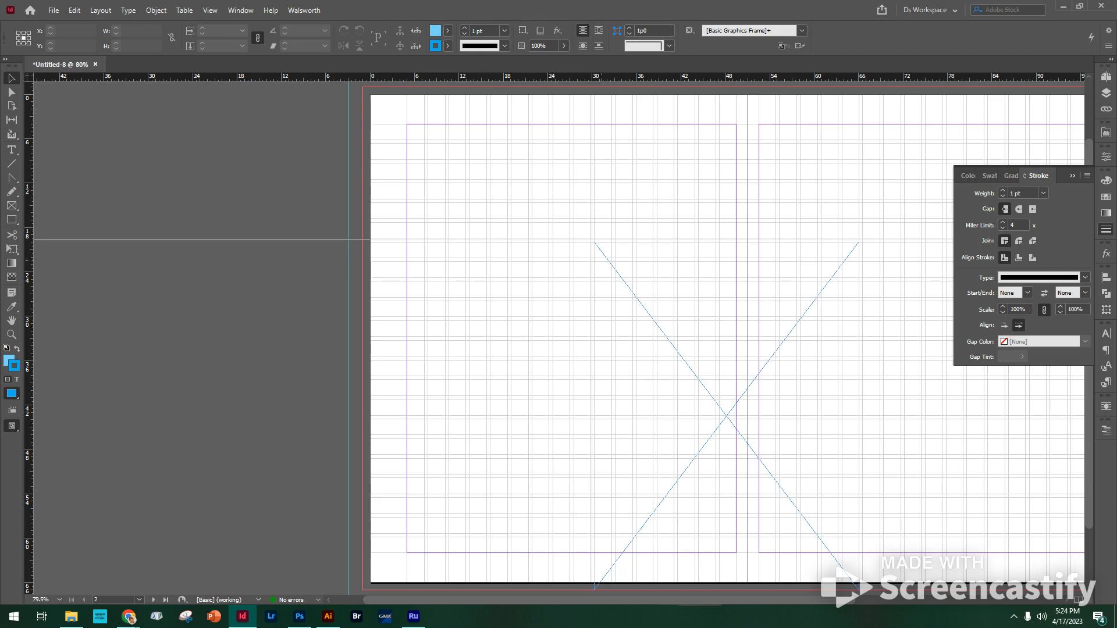
key("ctrl+1")
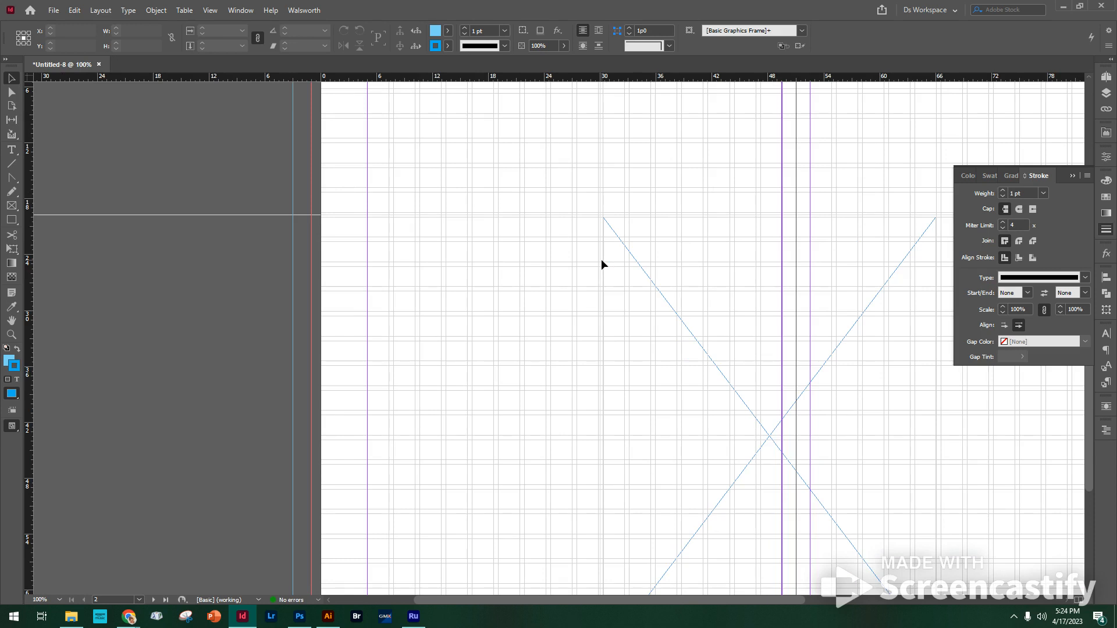
key("ctrl+alt+0")
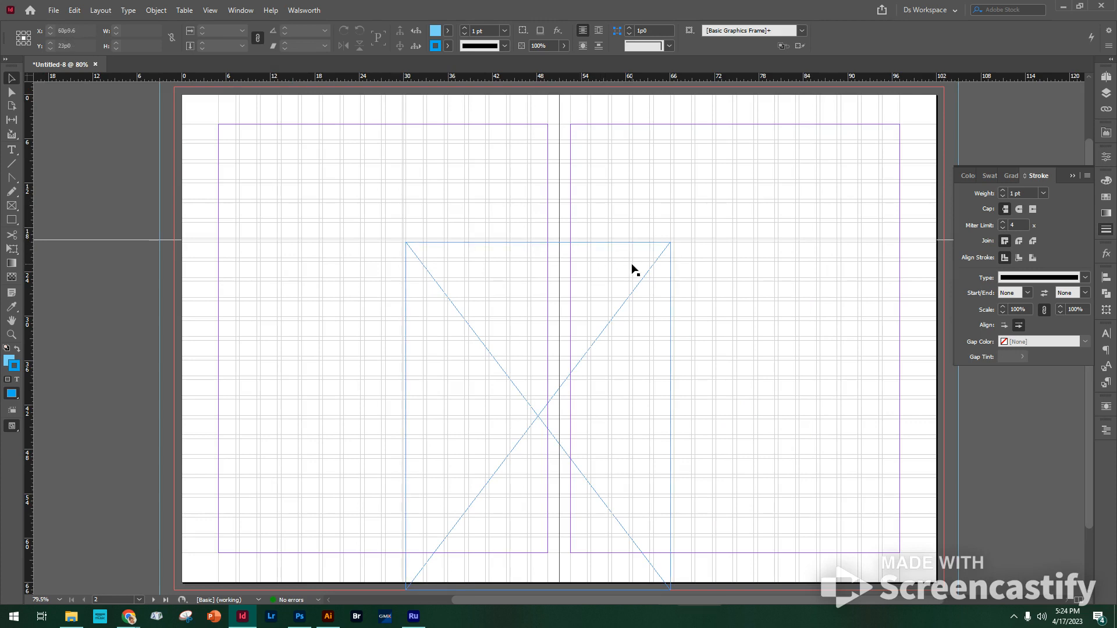
left_click(641, 295)
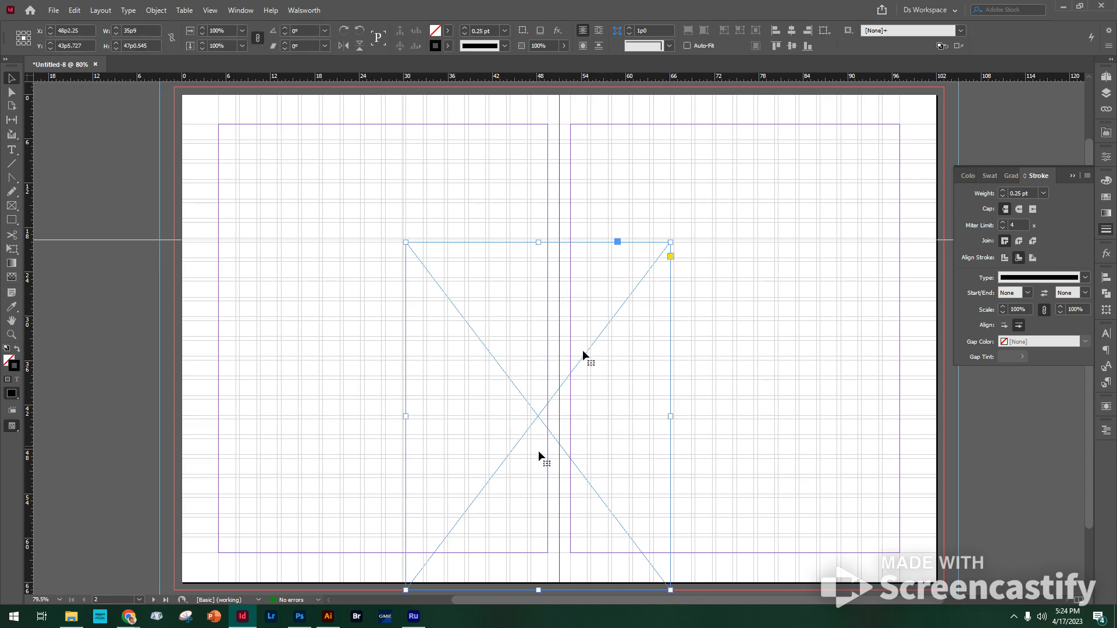
left_click(53, 11)
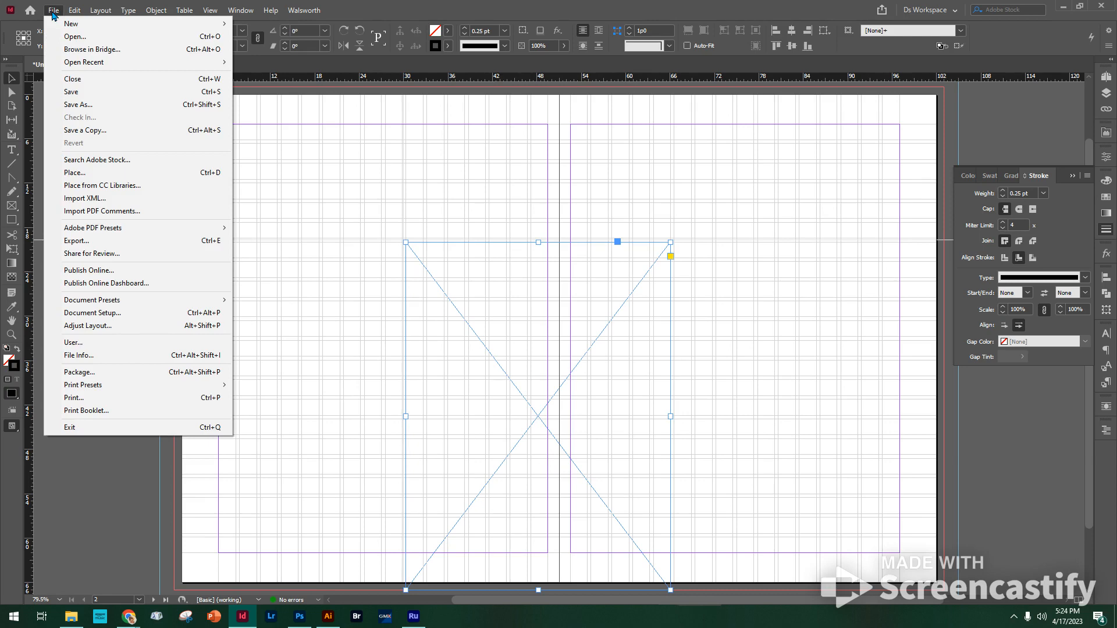
left_click(93, 174)
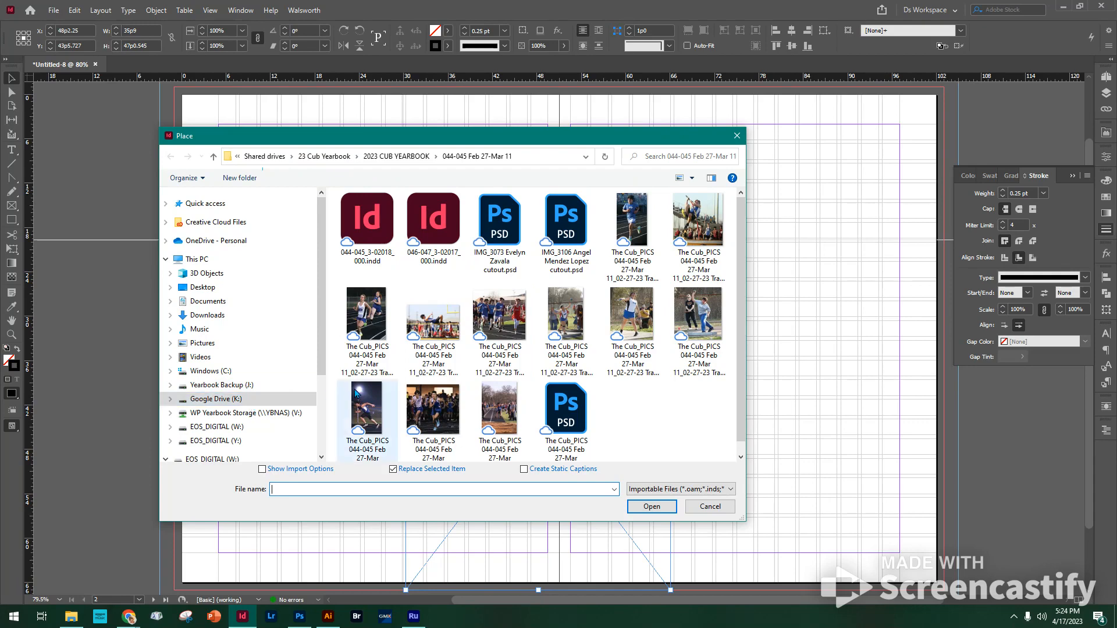
left_click(220, 415)
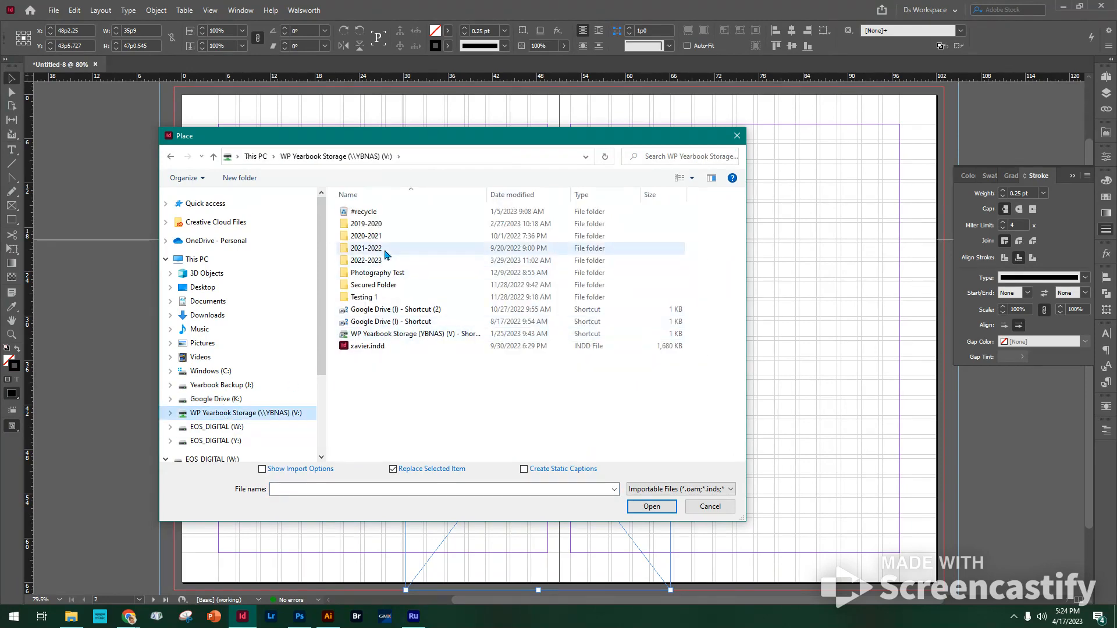
double_click(383, 261)
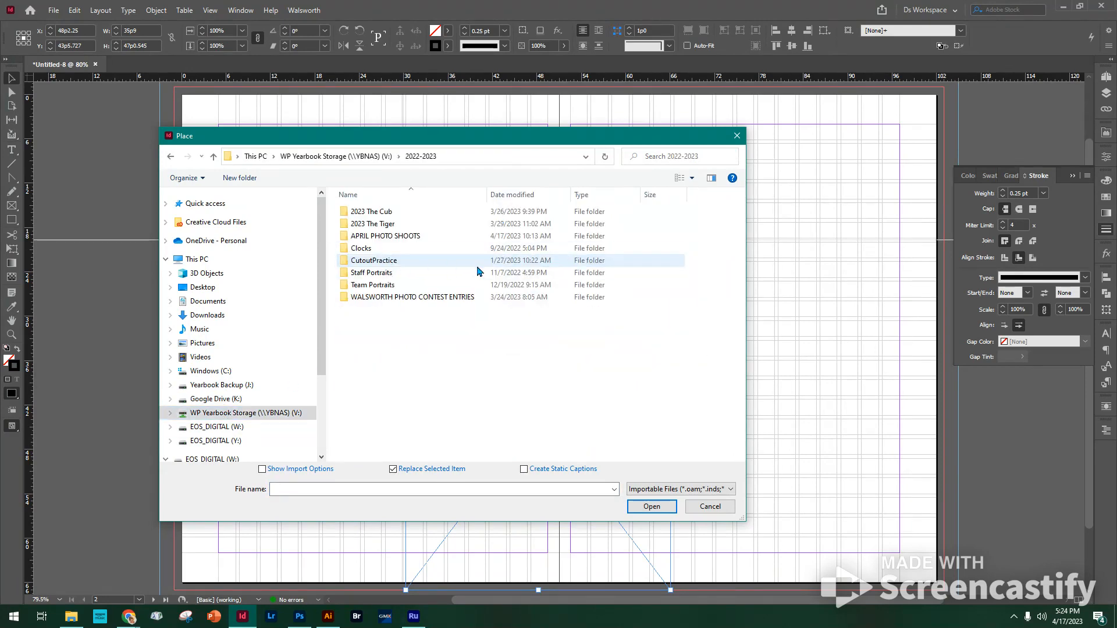
double_click(386, 237)
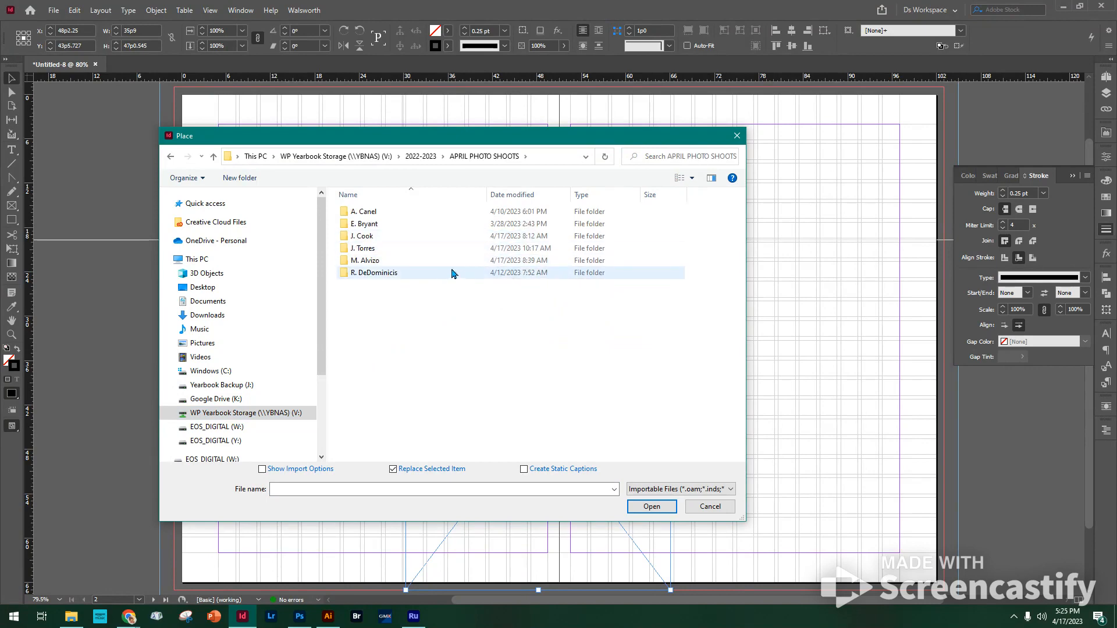
- Place the butterfly photo IMG_2648.JPG from the last photographer's folder into the frame
double_click(389, 277)
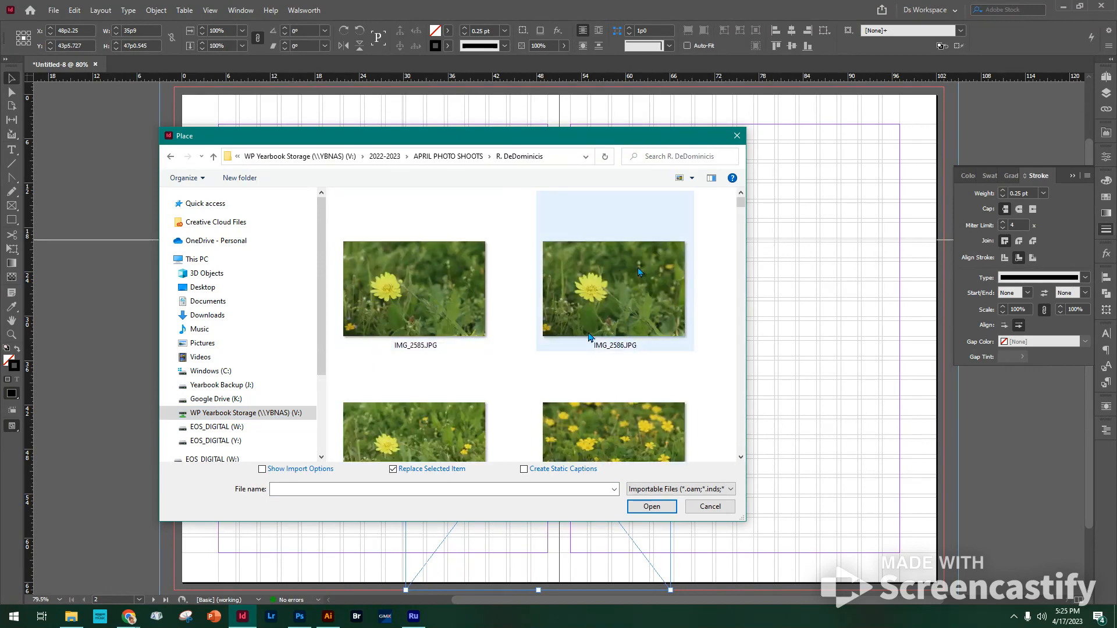
scroll(639, 268, "down", 10)
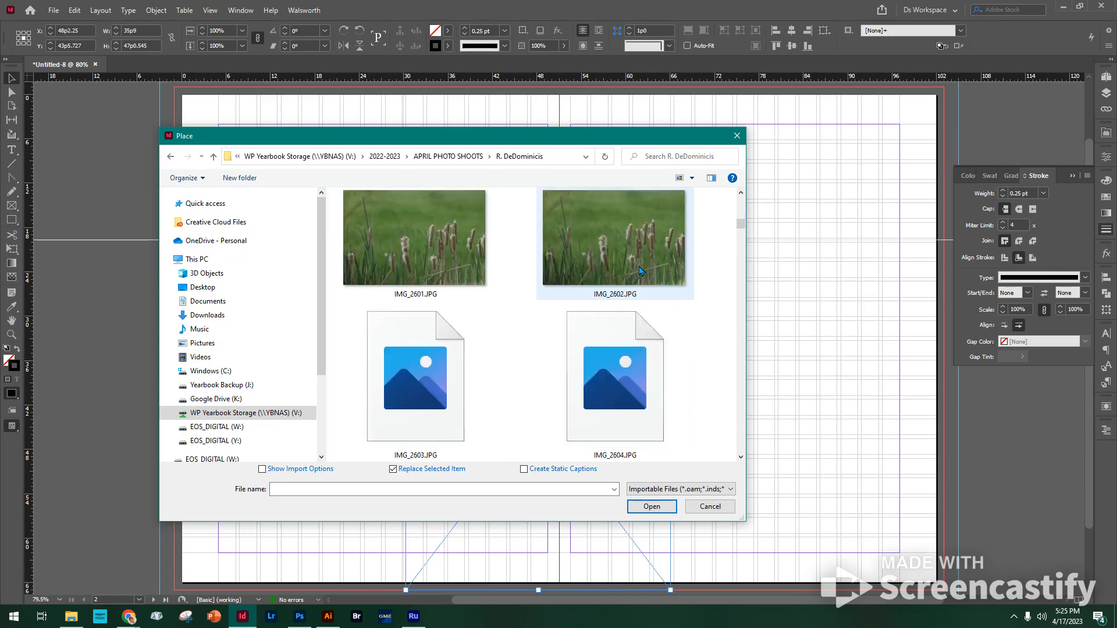
scroll(639, 271, "down", 10)
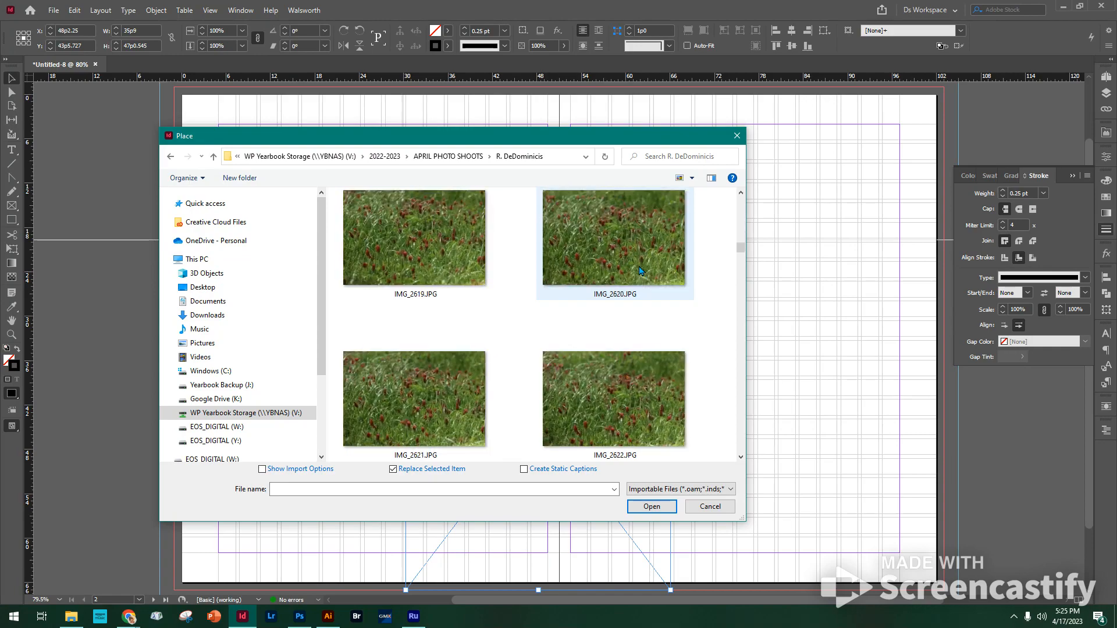
scroll(639, 271, "down", 10)
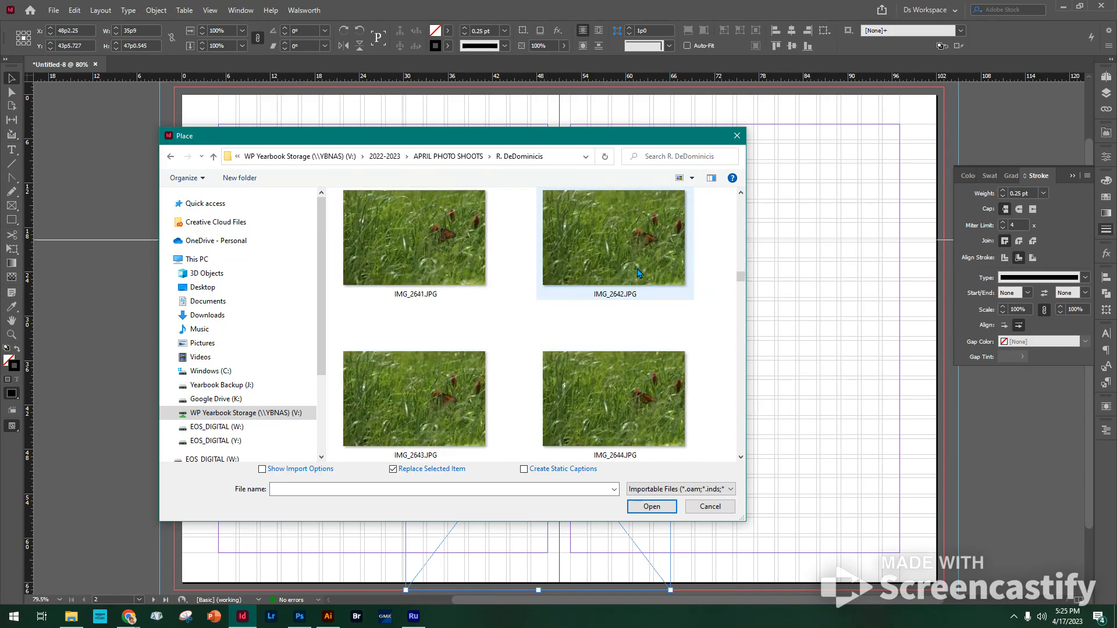
scroll(639, 271, "down", 3)
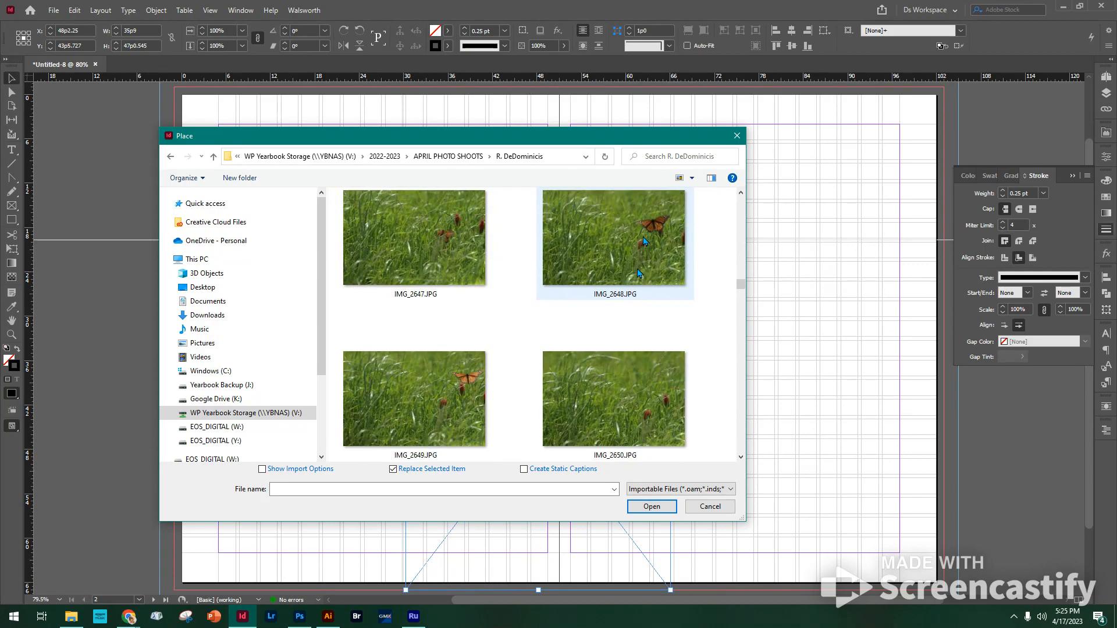
double_click(644, 240)
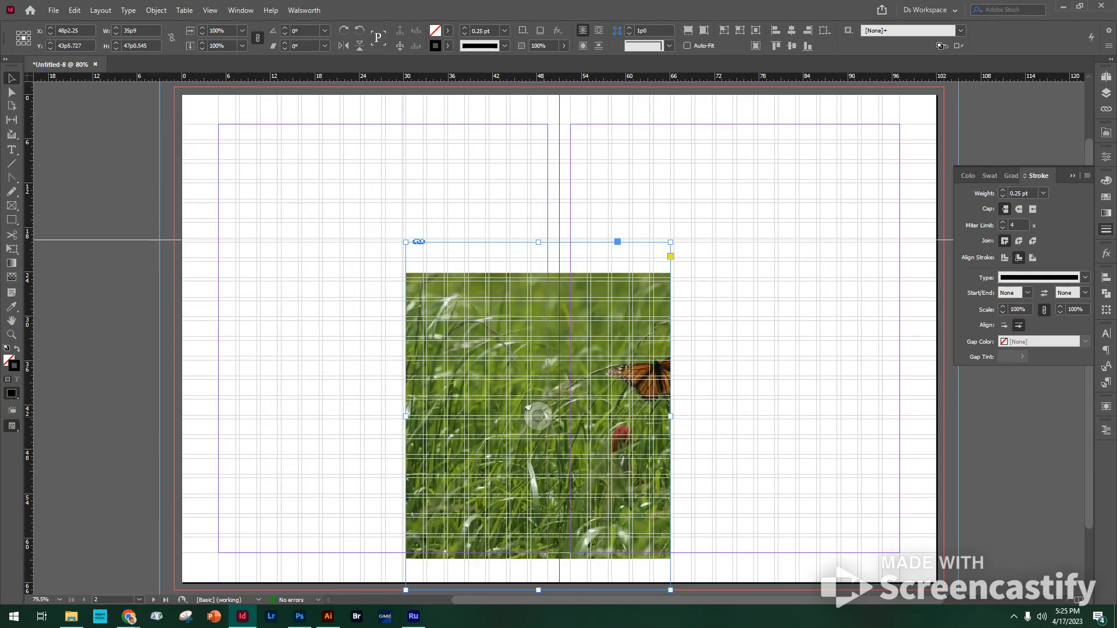
- Shift the photo to the left inside its frame so the whole butterfly shows, and deselect it
left_click(529, 410)
left_click(491, 425)
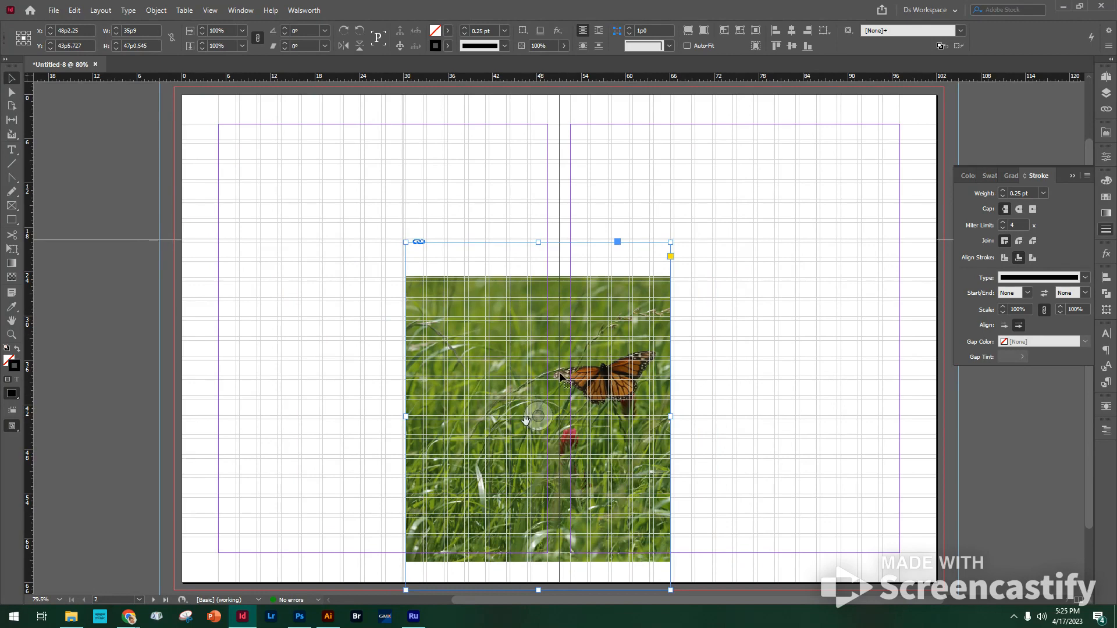
left_click(762, 254)
- Move the whole frame with its photo down and slightly to the right, and undo the move
left_click(608, 335)
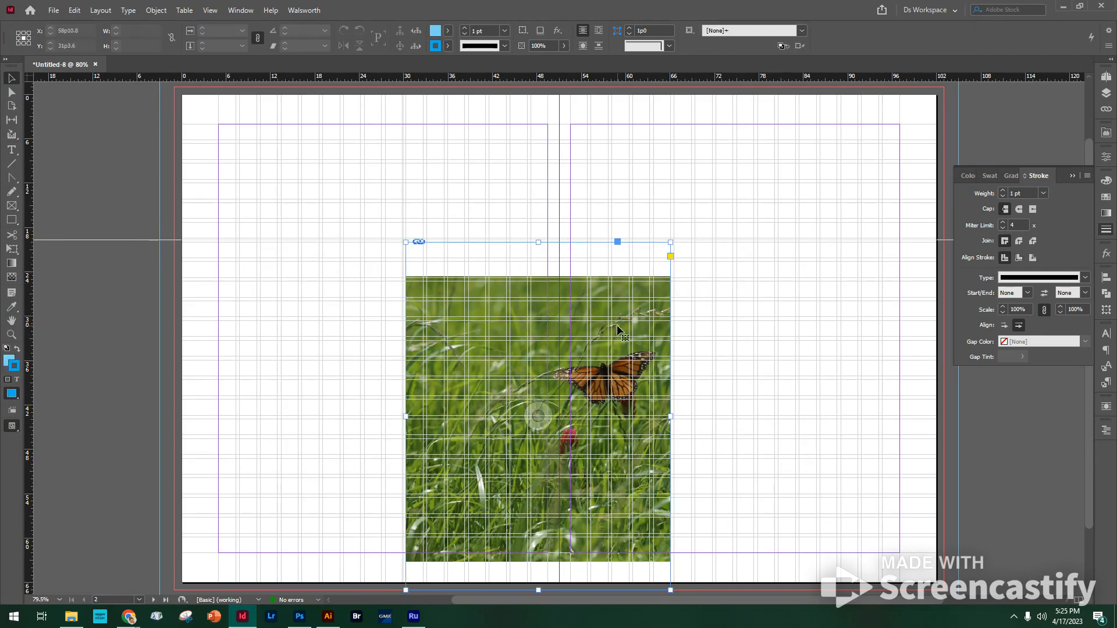
left_click_drag(607, 332, 617, 366)
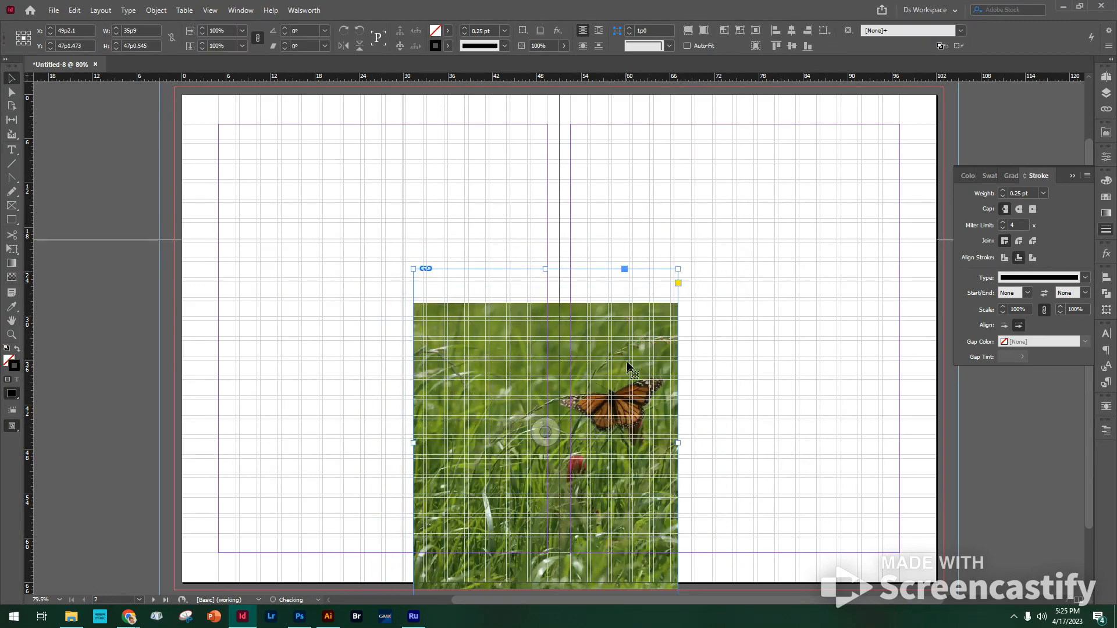
key("ctrl+z")
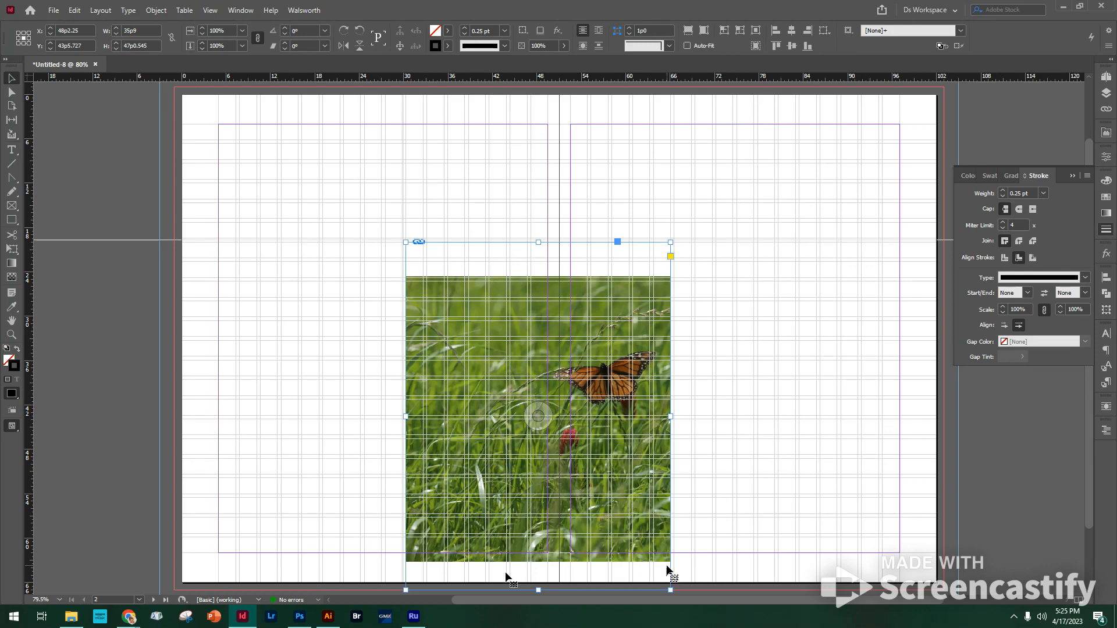
- Slide the photo far right and back left inside the frame, and reselect the frame itself
left_click(536, 407)
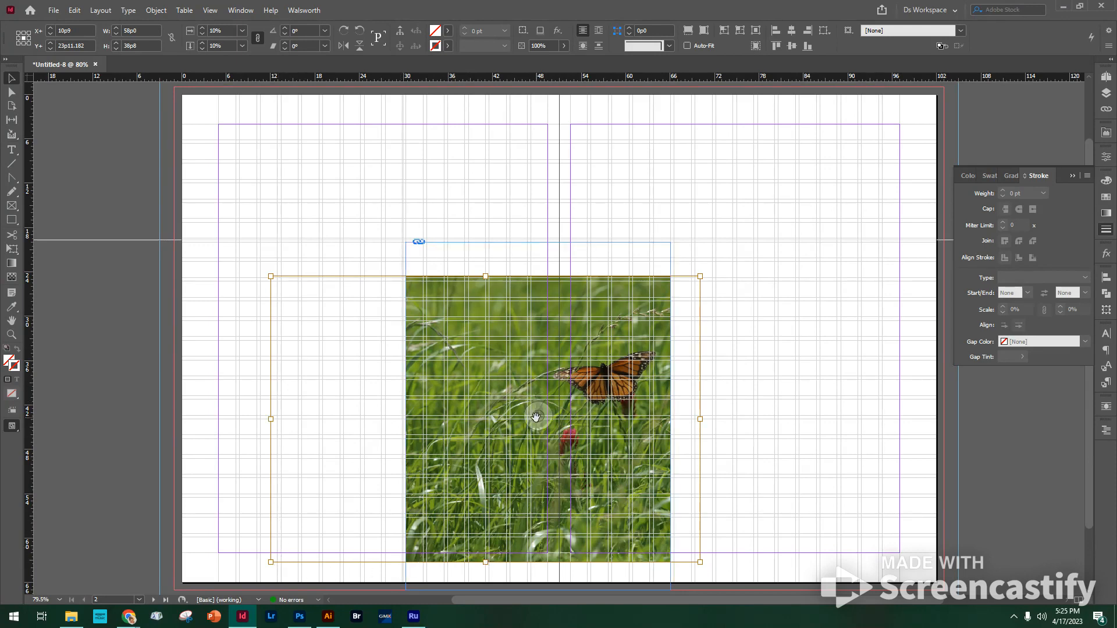
left_click_drag(538, 420, 688, 413)
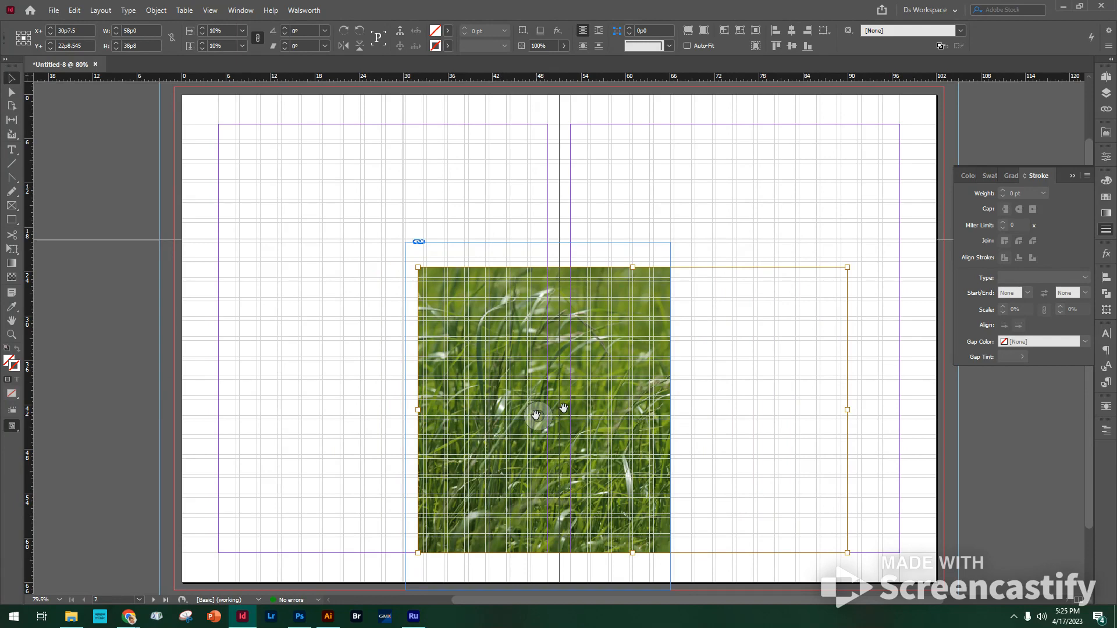
left_click_drag(536, 415, 334, 424)
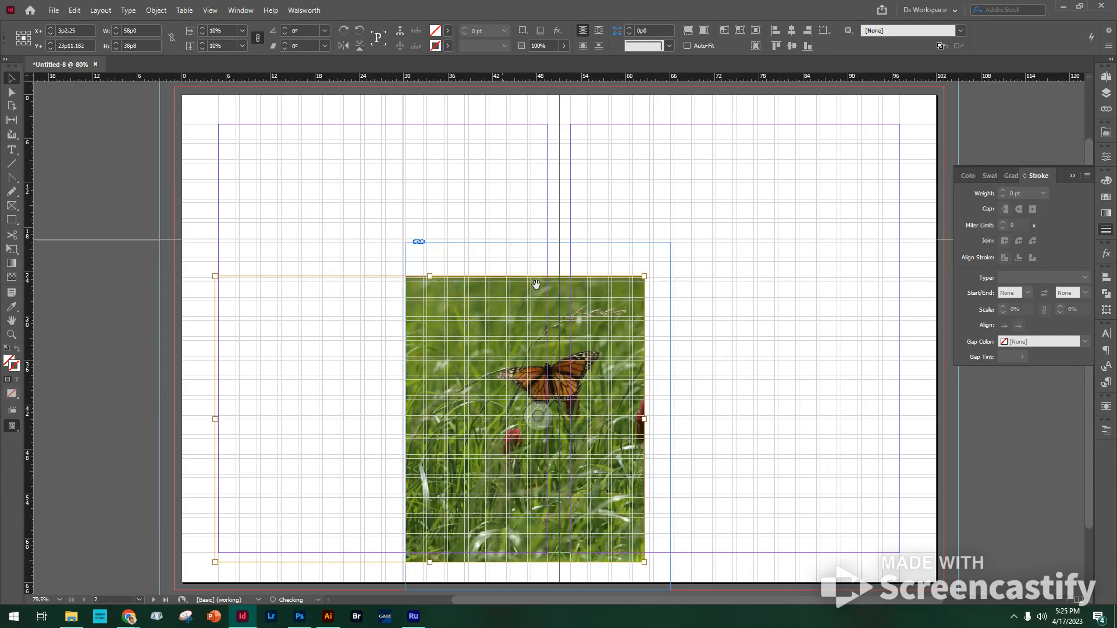
left_click(633, 208)
left_click(647, 265)
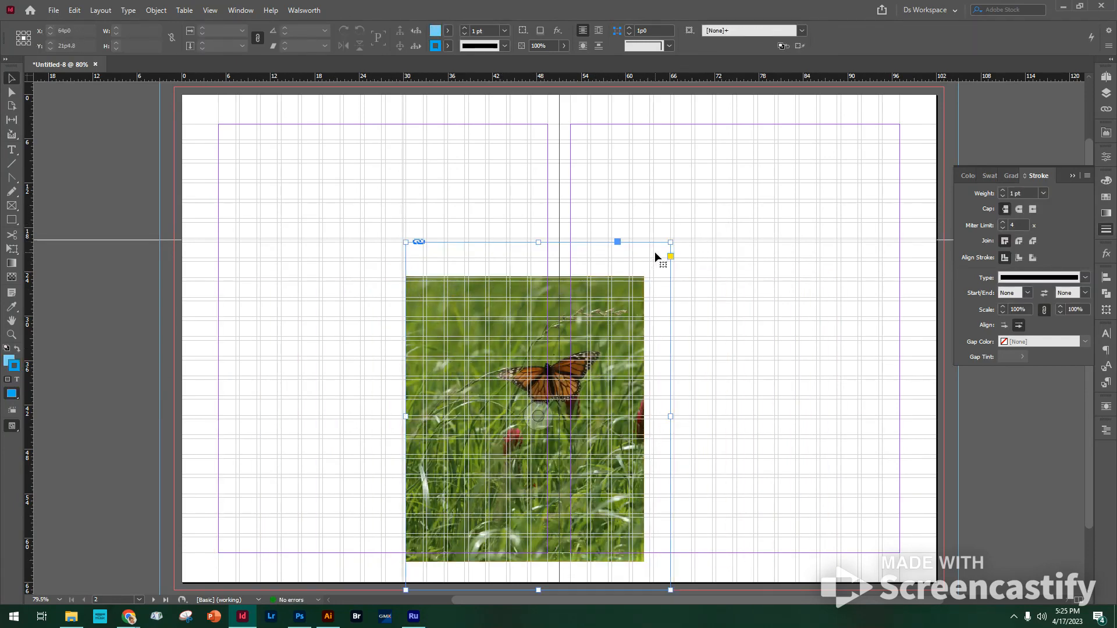
- Shift the photo right to span the frame's width and enlarge it proportionally from its upper-left corner to about 13.3%
left_click(538, 415)
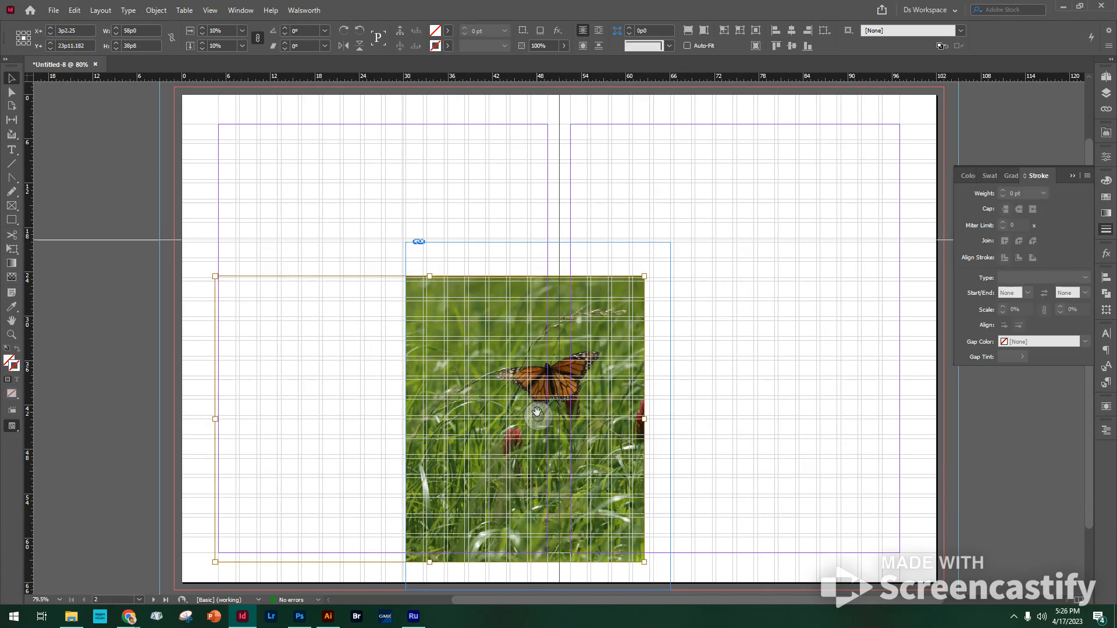
left_click_drag(537, 412, 578, 409)
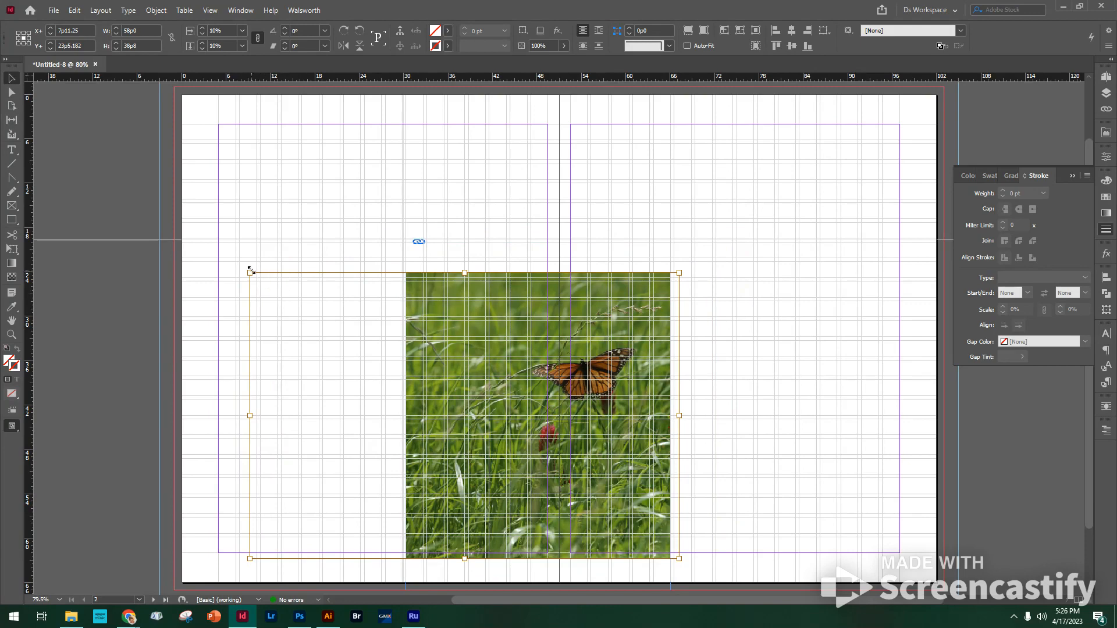
left_click_drag(249, 273, 110, 200)
key("ctrl+z")
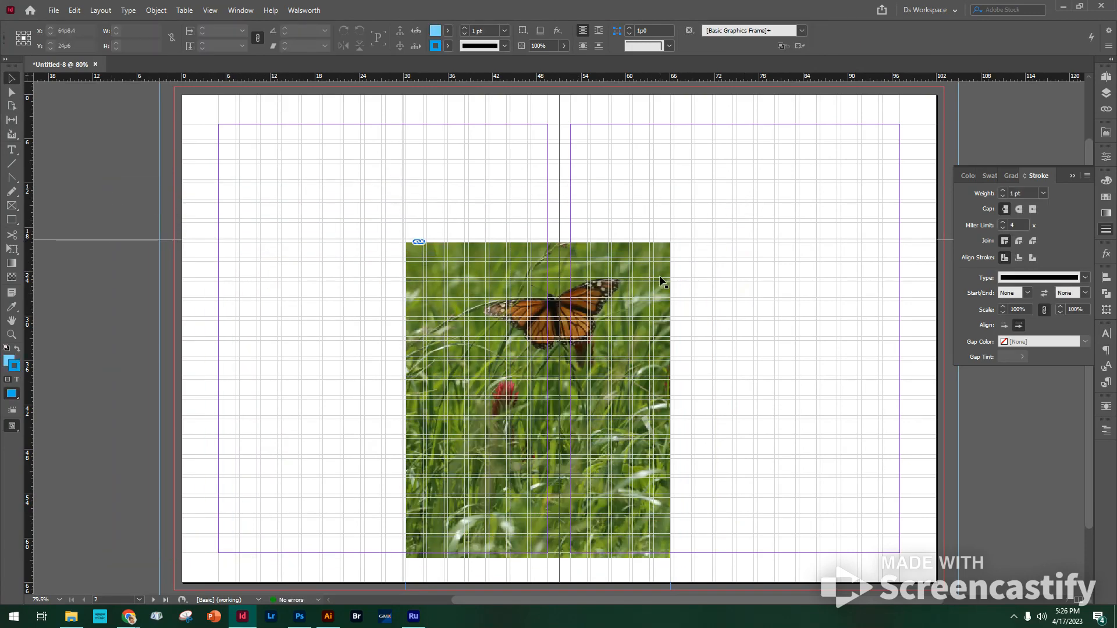
- Try resizing the photo frame outward from its upper-right corner, undoing each attempt
left_click(659, 276)
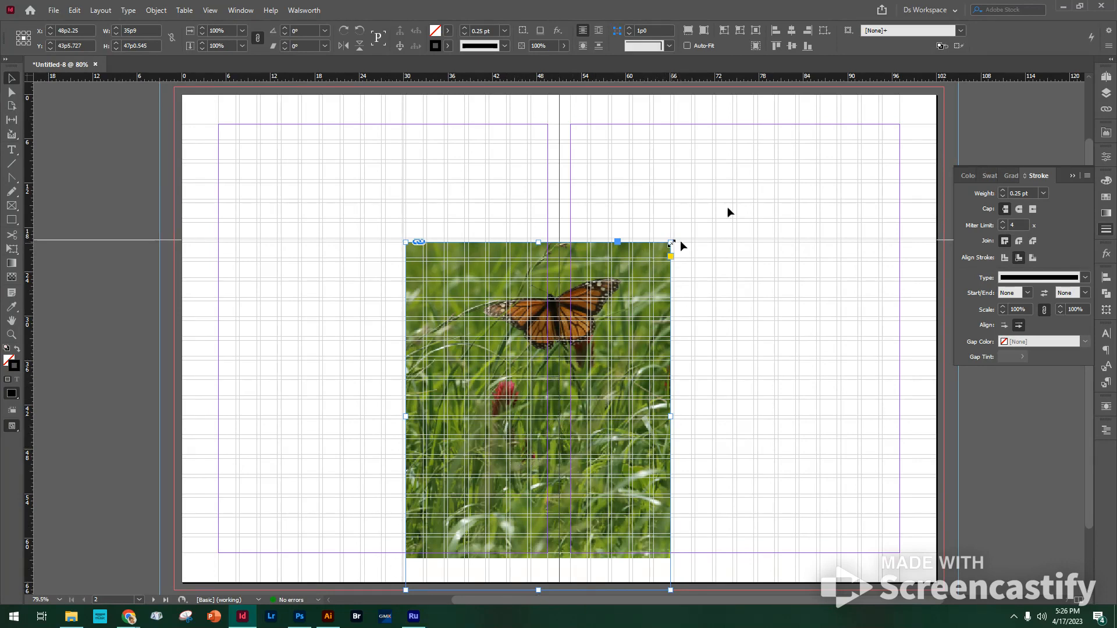
left_click_drag(672, 243, 738, 196)
key("ctrl+z")
left_click_drag(671, 242, 671, 243)
left_click_drag(670, 243, 732, 174)
key("ctrl+z")
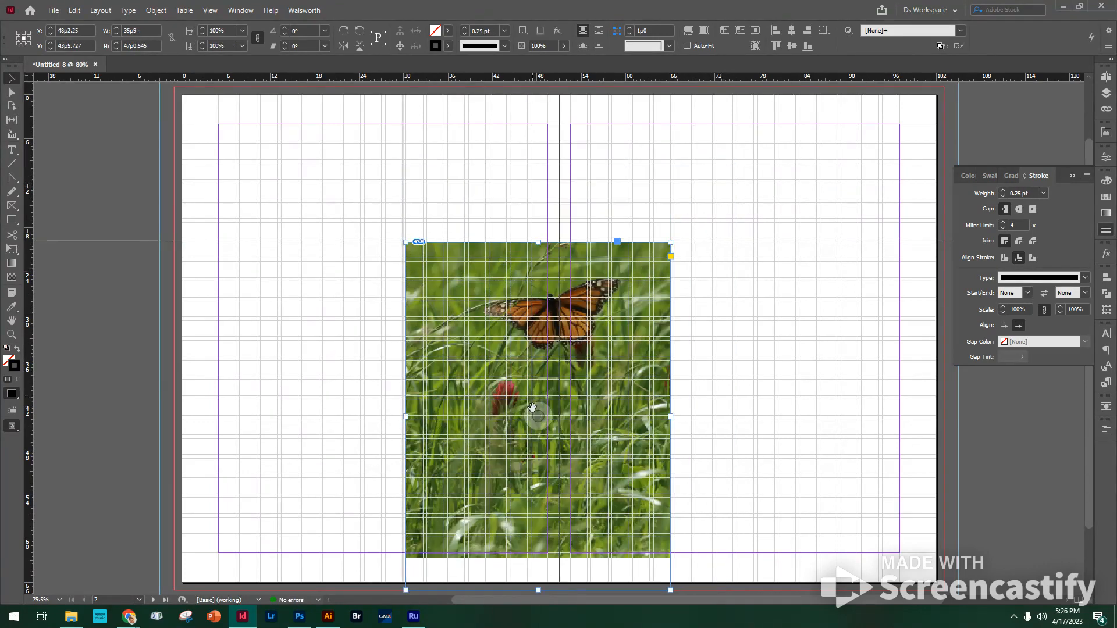
- Enlarge the photo proportionally from its lower-left corner to about 16.3%, covering the frame's bottom, and shift it slightly left inside the frame
left_click(538, 415)
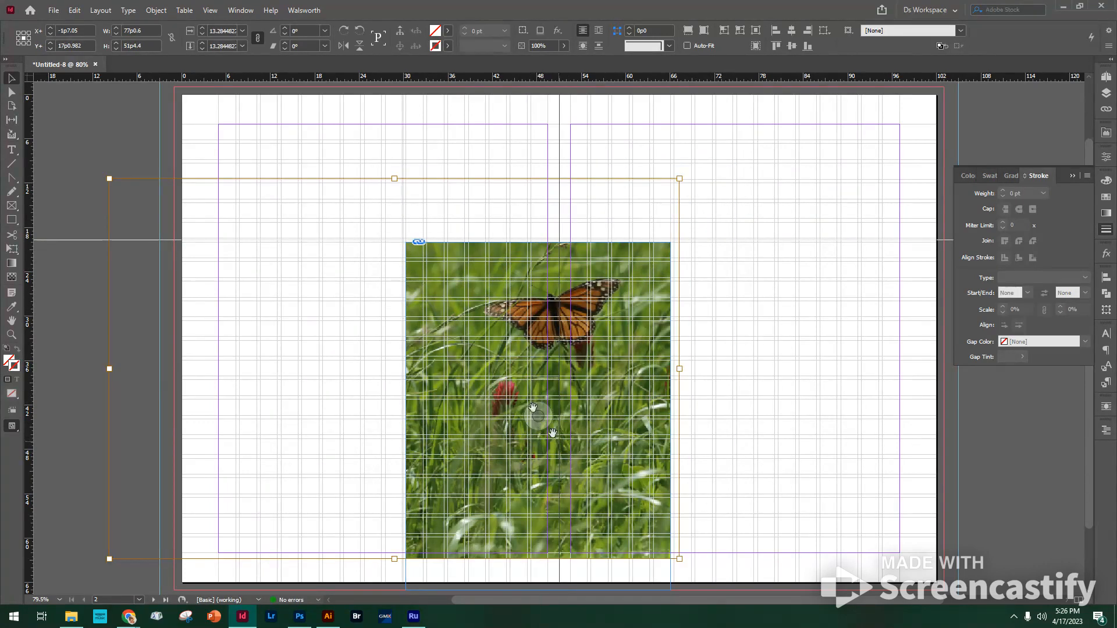
left_click(521, 416, "ctrl+alt")
left_click(582, 392, "ctrl+alt")
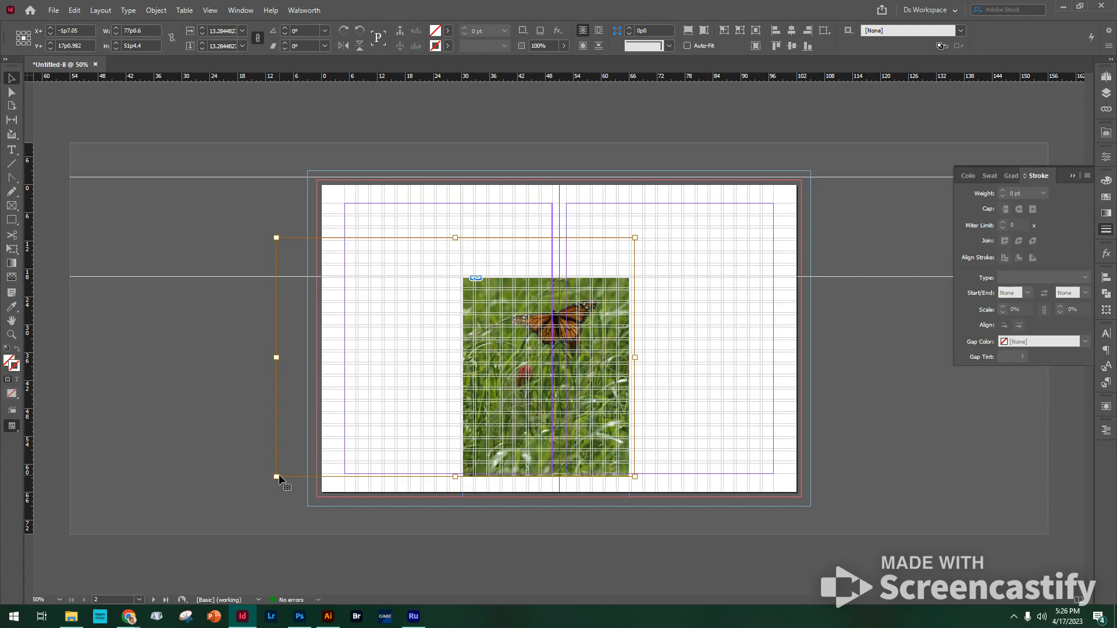
left_click_drag(278, 477, 198, 531)
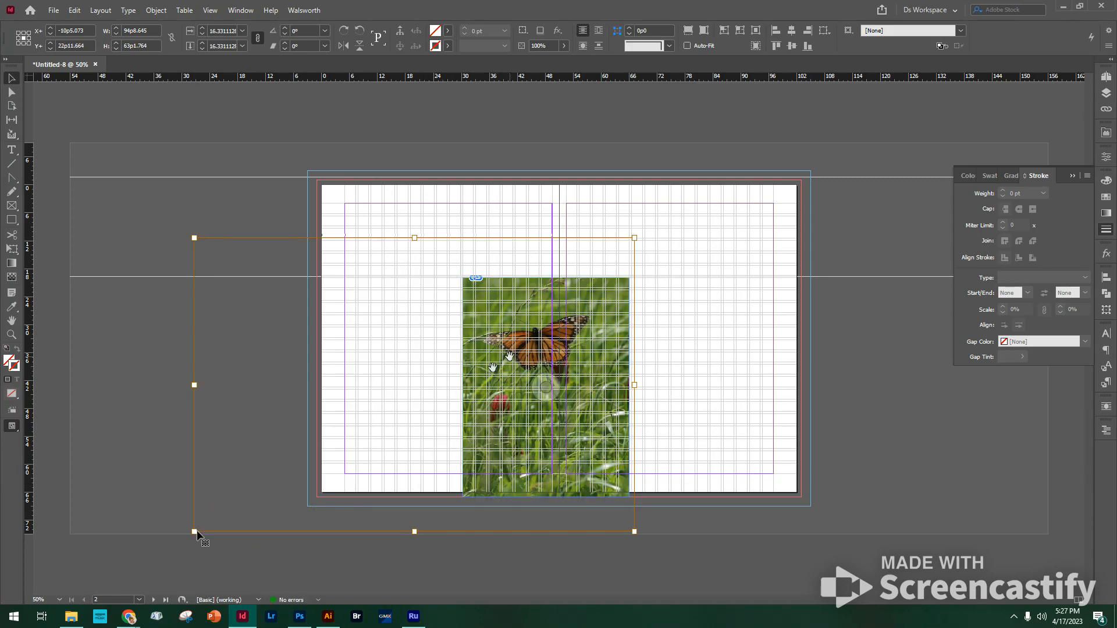
left_click_drag(509, 355, 501, 354)
- Pull the frame's right edge inward to the photo's edge, making it about 32p11 wide, and preview the spread without guides
left_click(644, 341)
left_click(616, 357)
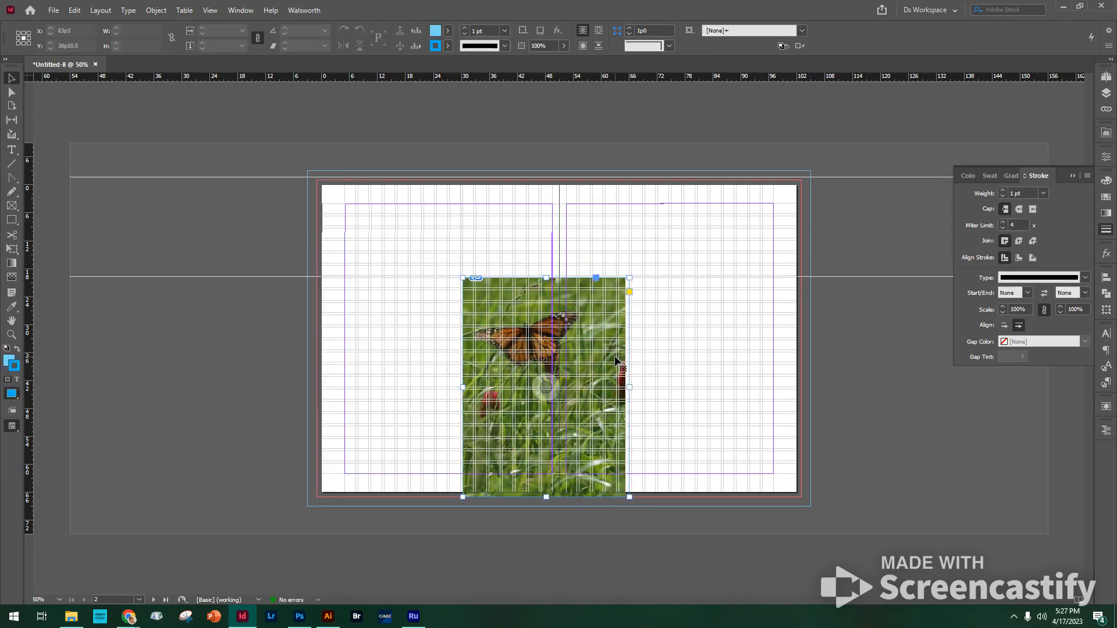
left_click_drag(628, 387, 616, 388)
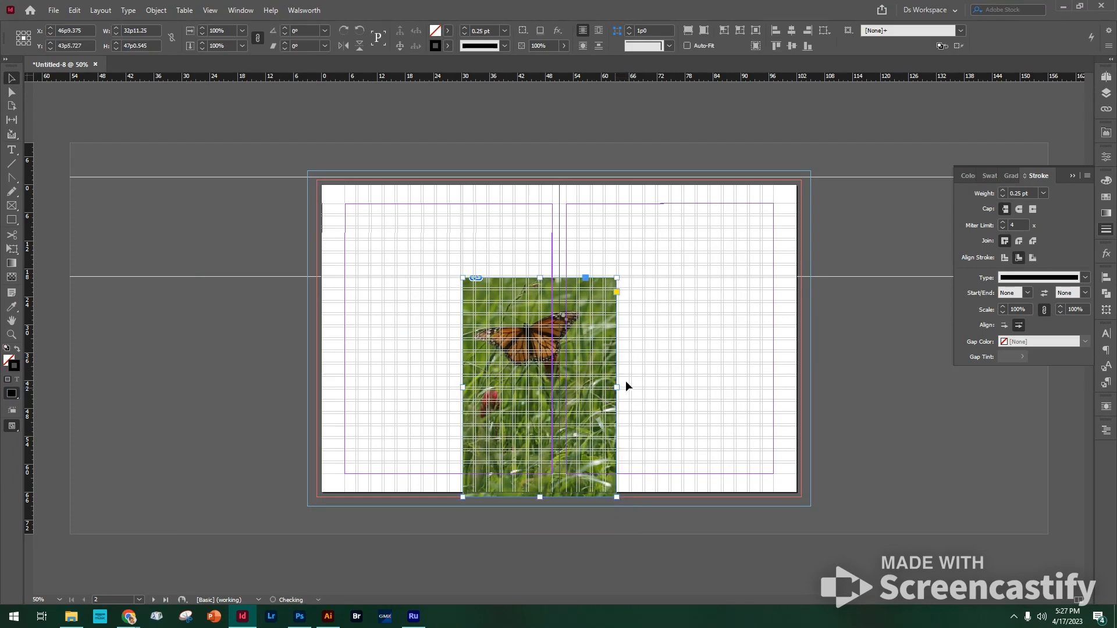
left_click(668, 364)
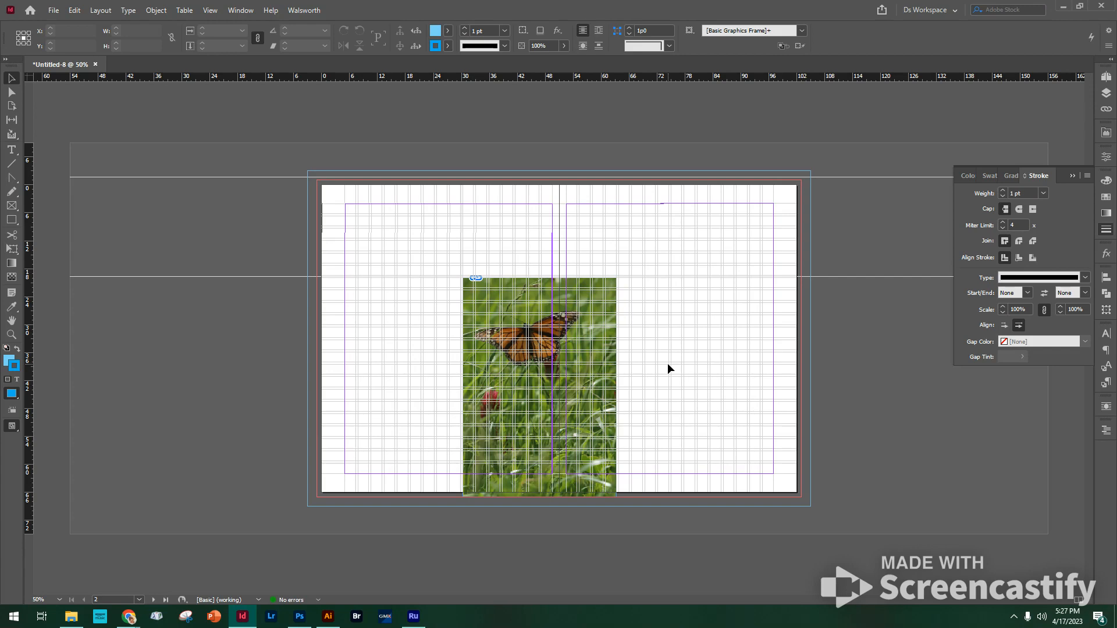
key("w")
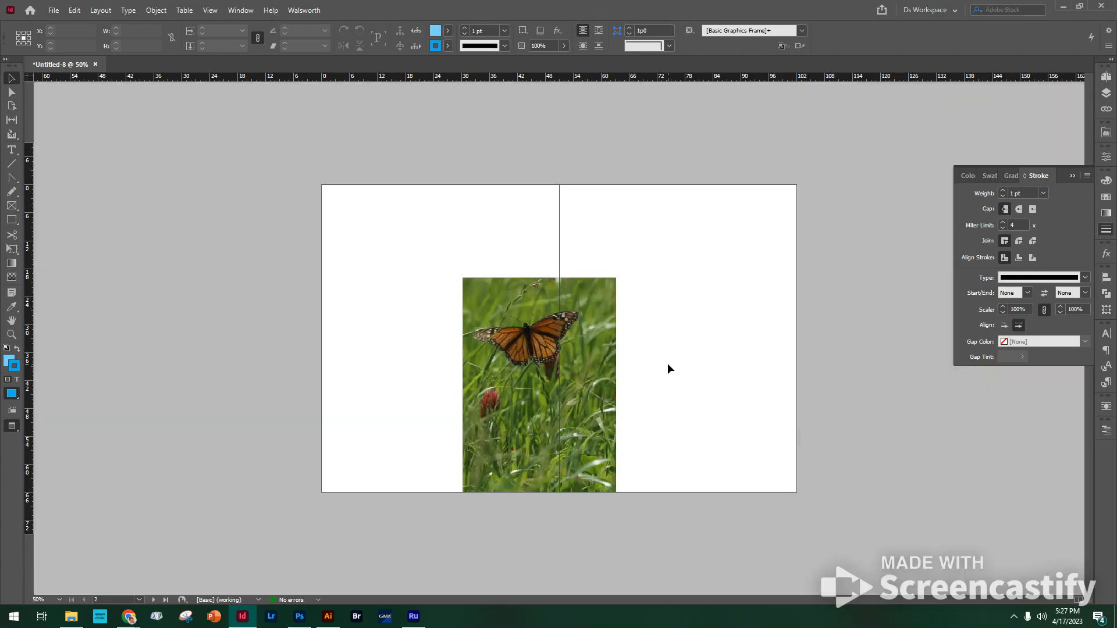